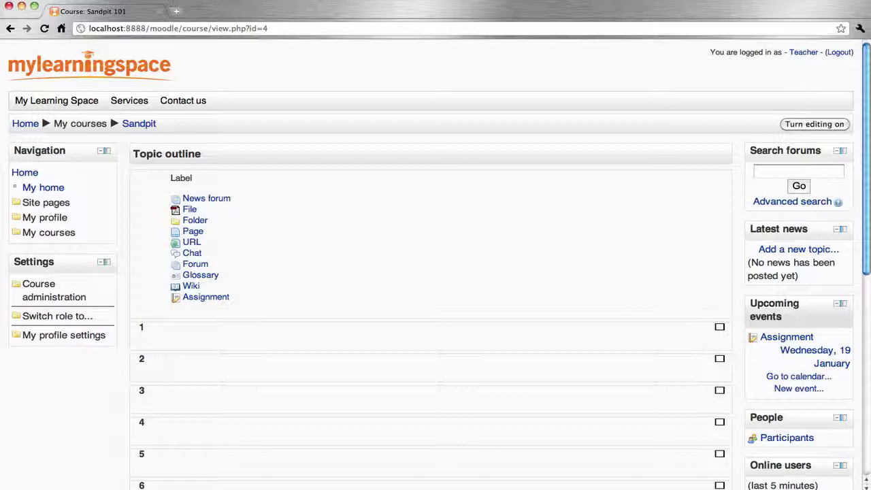
Turn editing on in the Sandpit course and start adding a new Lesson activity.
click(810, 126)
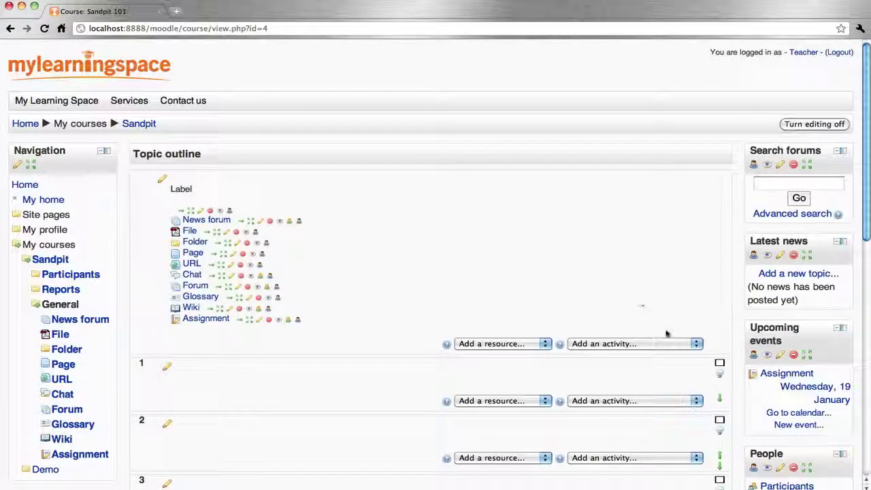
click(671, 344)
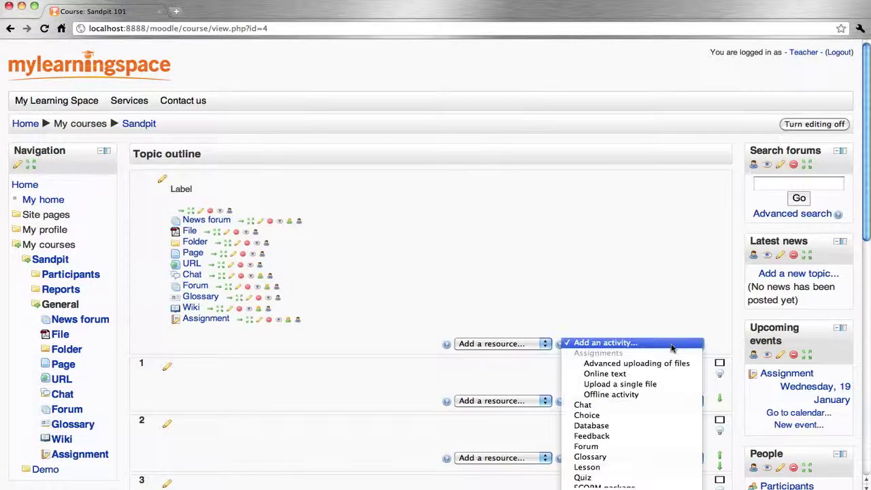
click(671, 470)
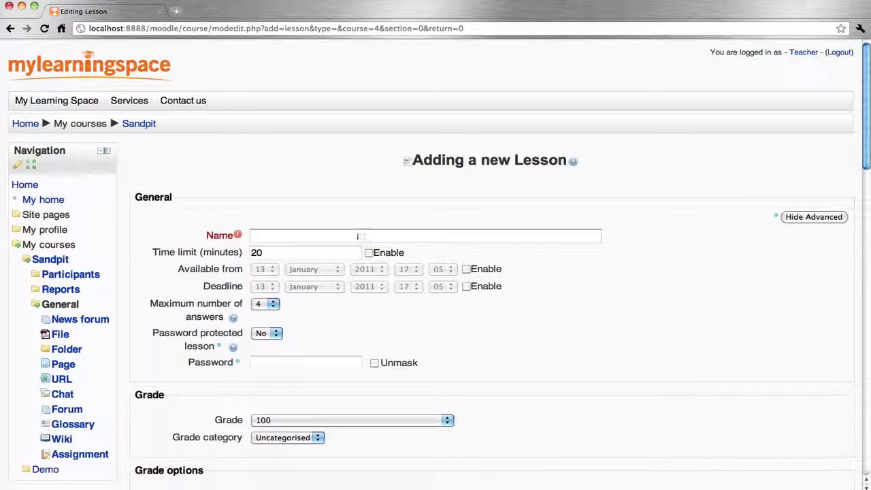
Name the lesson 'Lesson' and enable a 5-minute time limit.
click(359, 236)
text(Lesson)
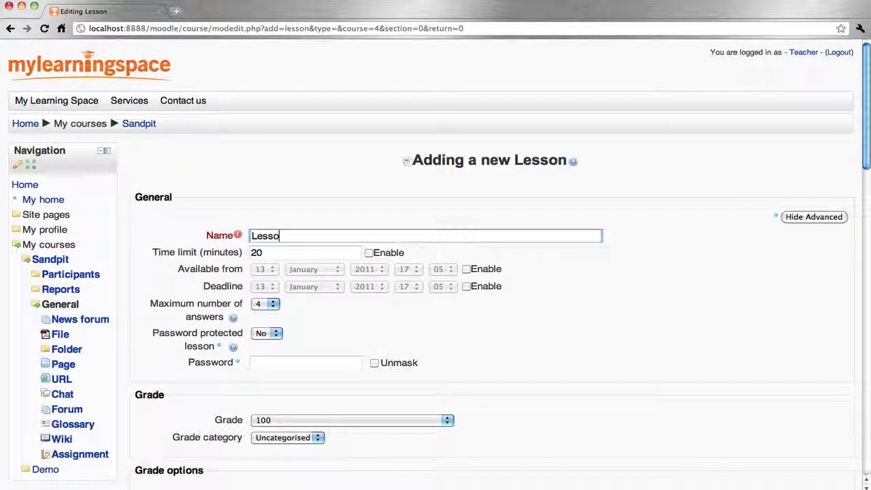
click(369, 253)
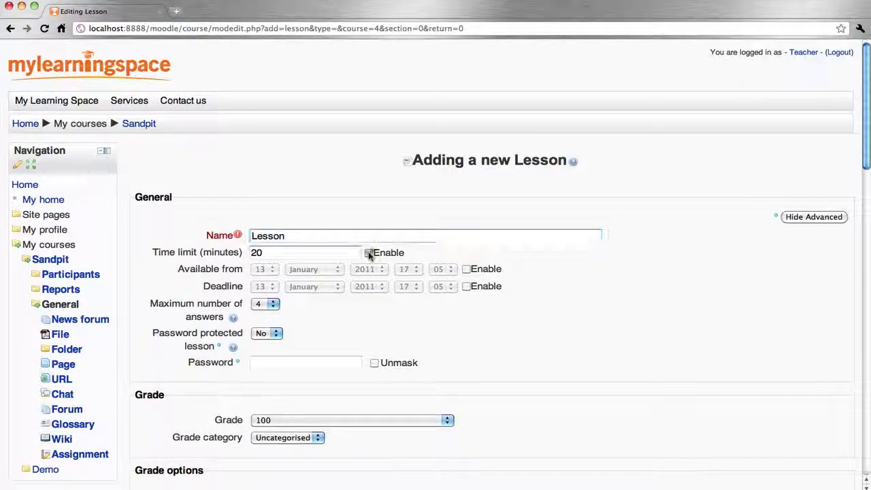
double_click(257, 252)
text(5)
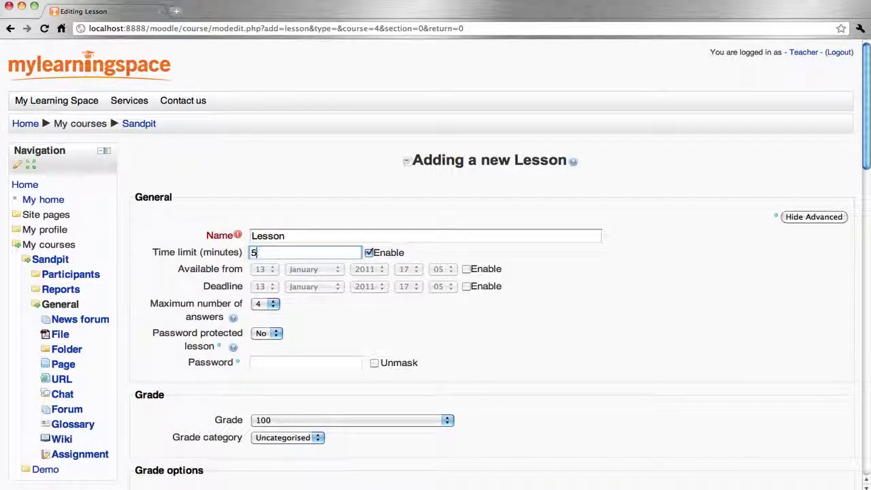
scroll(475, 332, down, 2)
scroll(475, 331, down, 20)
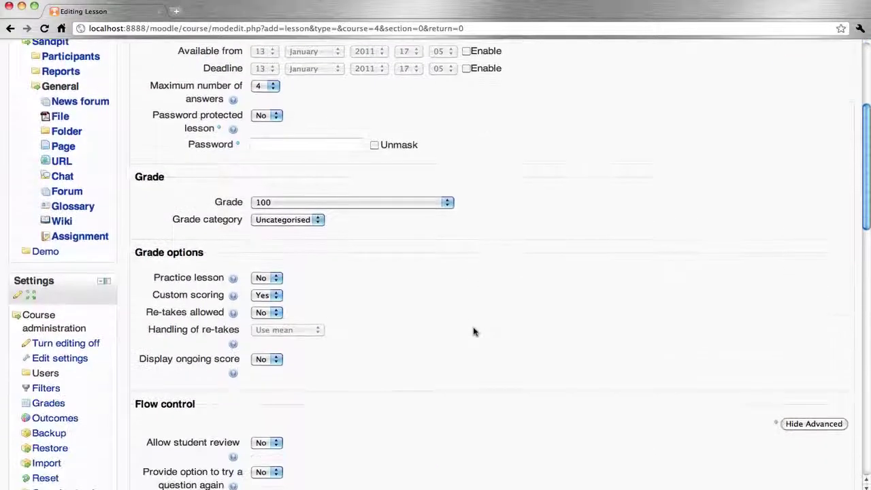
scroll(474, 332, down, 5)
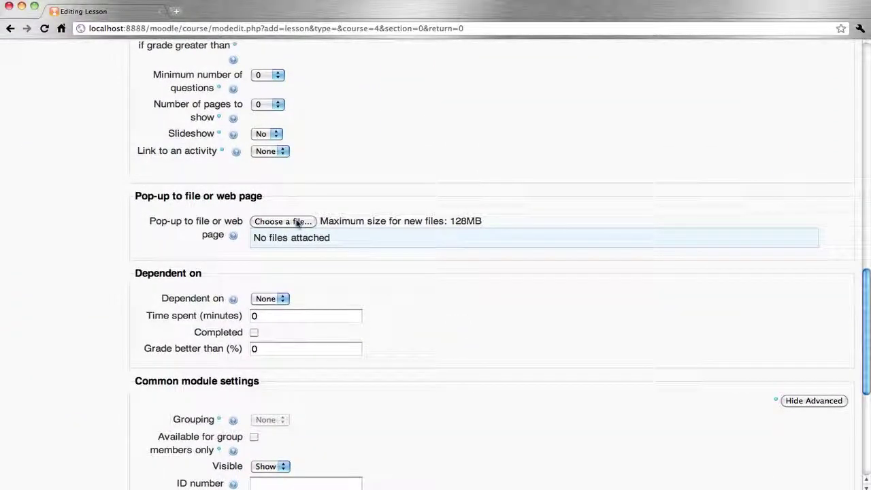
Upload Presentation.ppt from Folder as the pop-up file, then save and display the lesson.
click(296, 224)
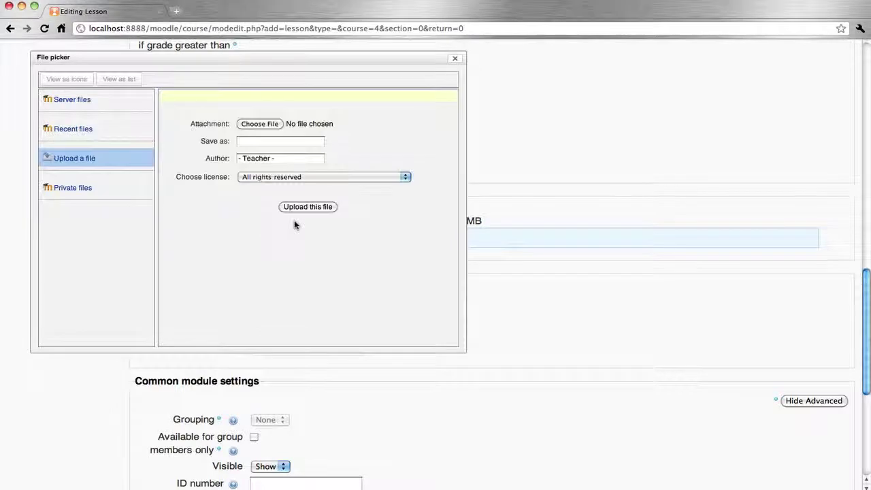
click(261, 125)
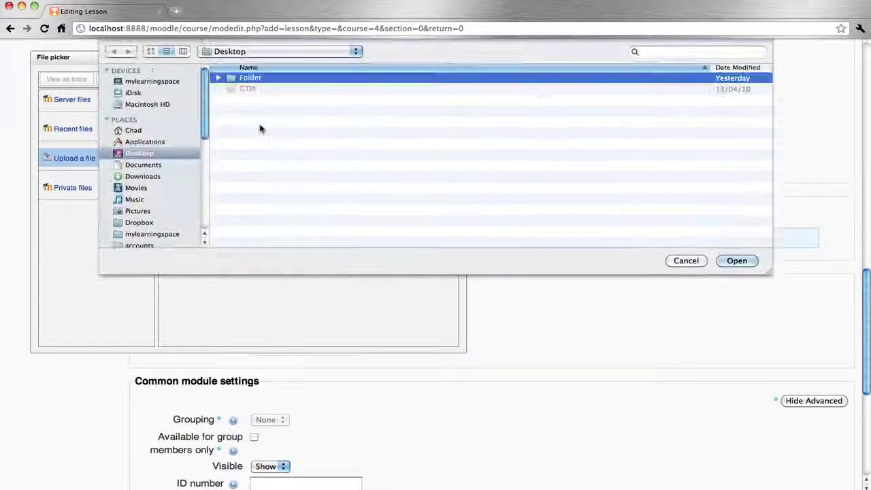
double_click(246, 79)
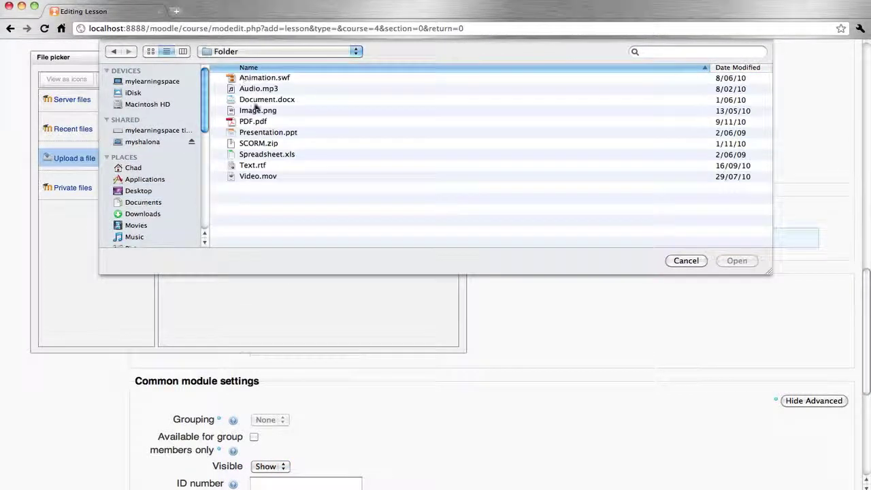
double_click(270, 133)
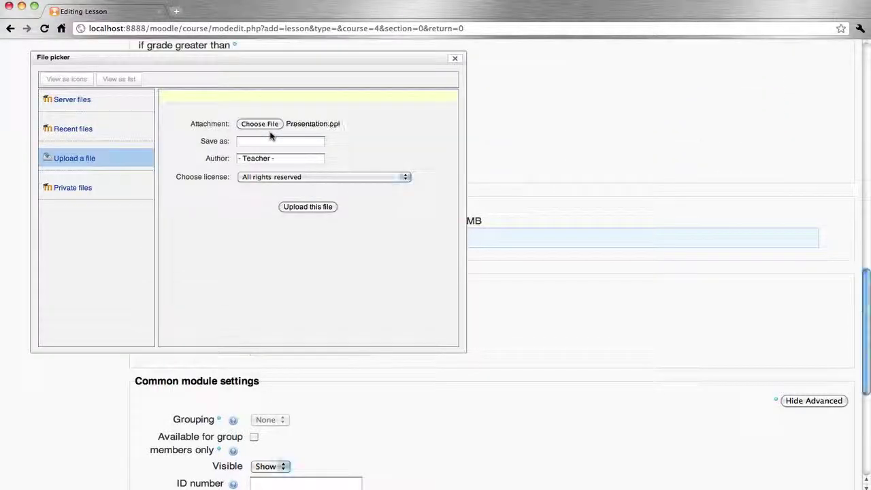
click(307, 208)
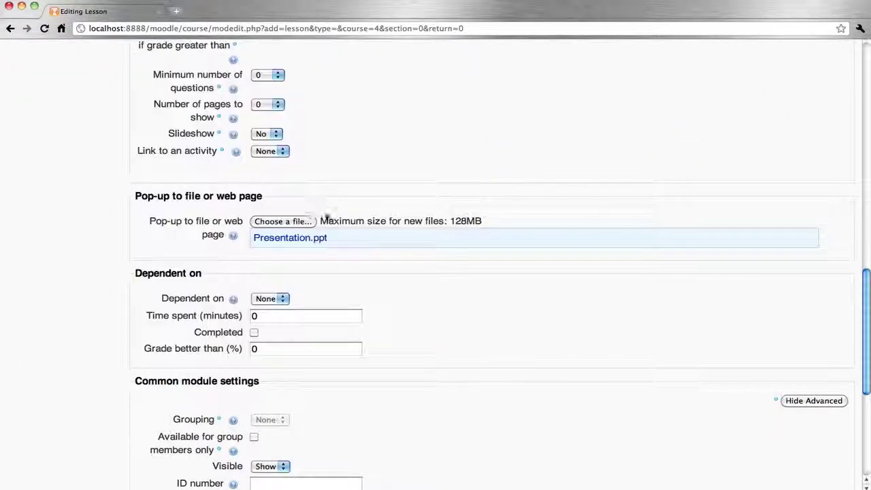
scroll(463, 312, down, 5)
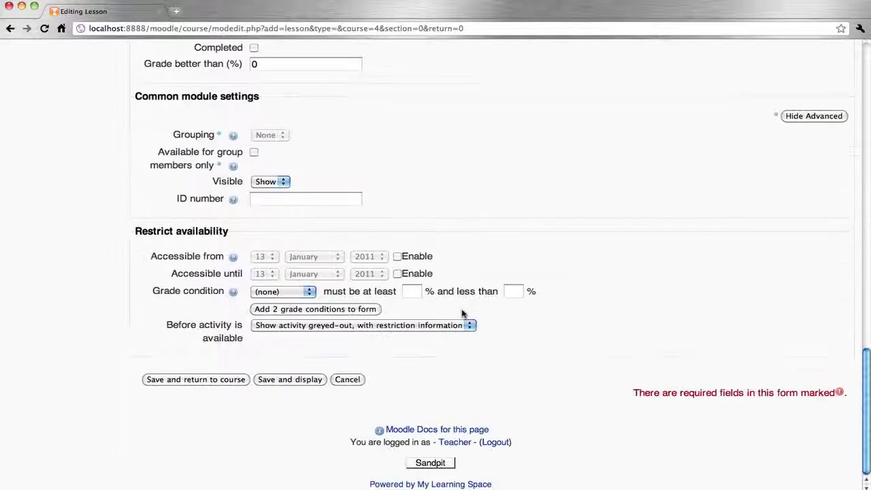
click(304, 382)
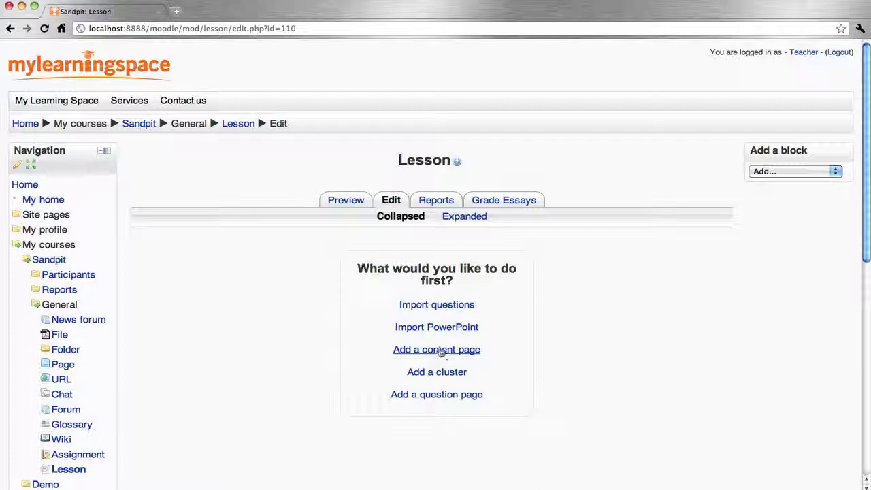
Add a content page titled Topic 1 and write its page contents.
click(441, 350)
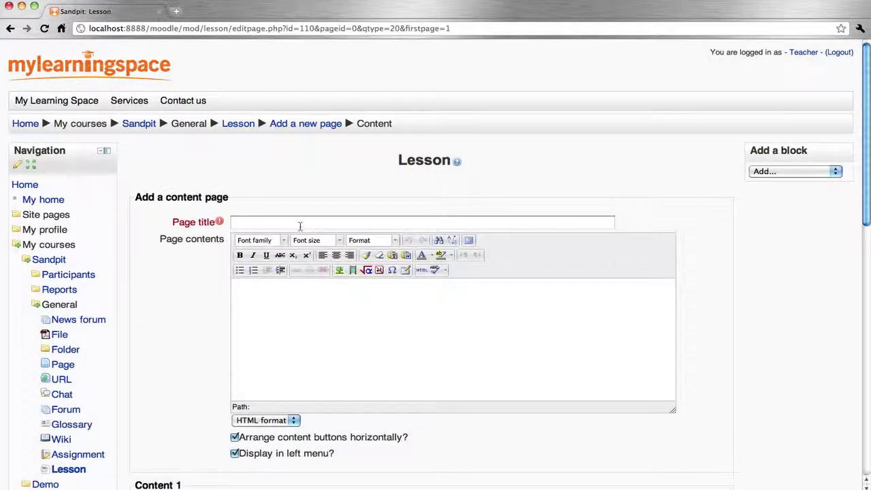
click(300, 223)
text(Topic 1)
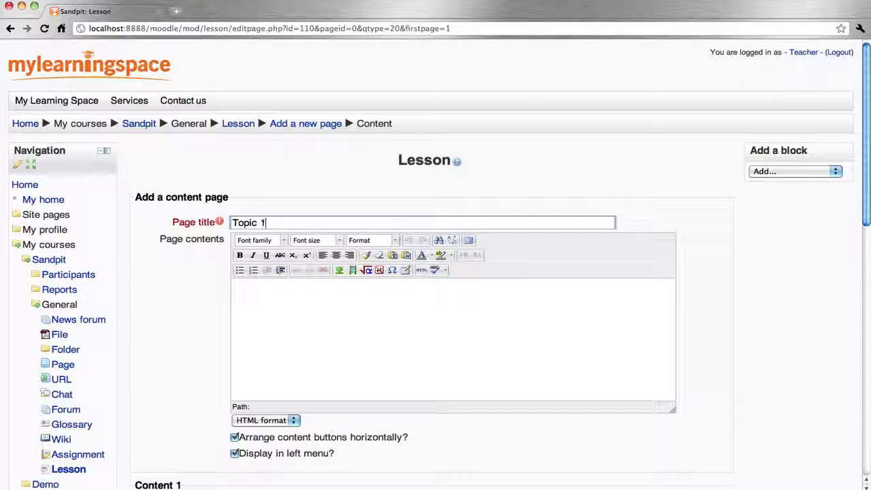
click(341, 322)
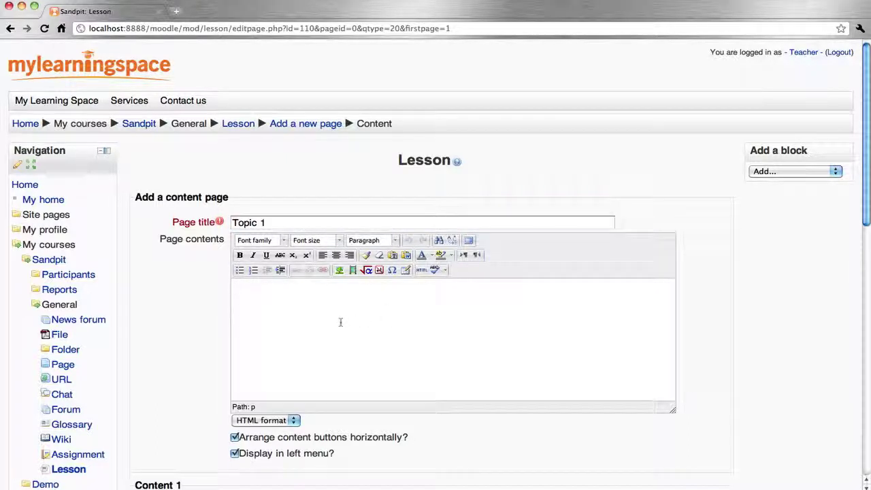
text(Topic 1 content...)
scroll(421, 358, down, 3)
scroll(422, 359, down, 3)
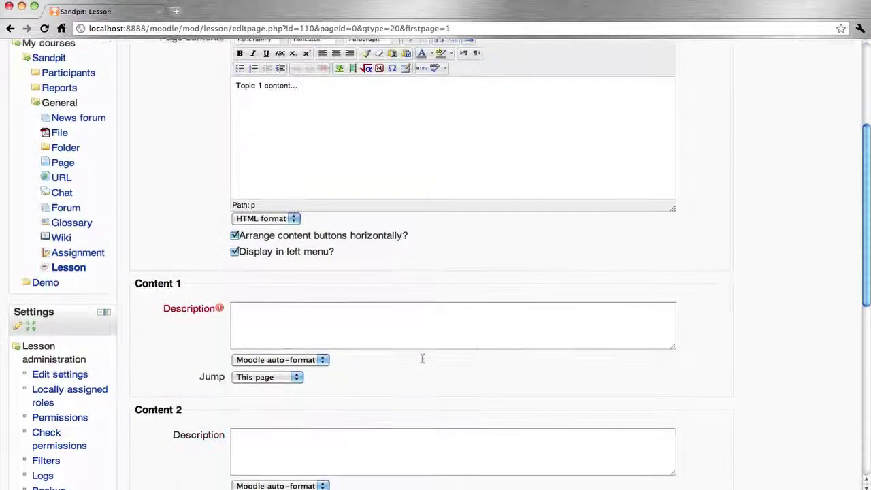
Label its three buttons Topic 1, Topic 2 and Topic 3, and save the page.
click(271, 328)
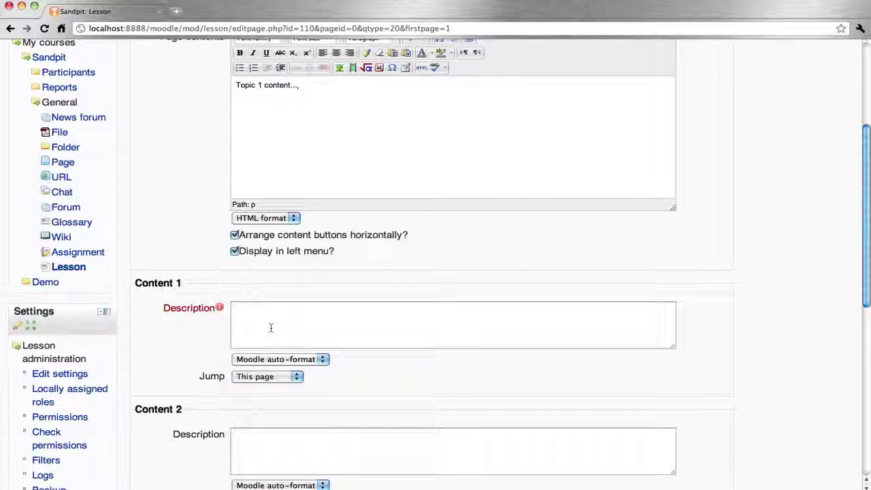
click(271, 328)
text(Topic 1)
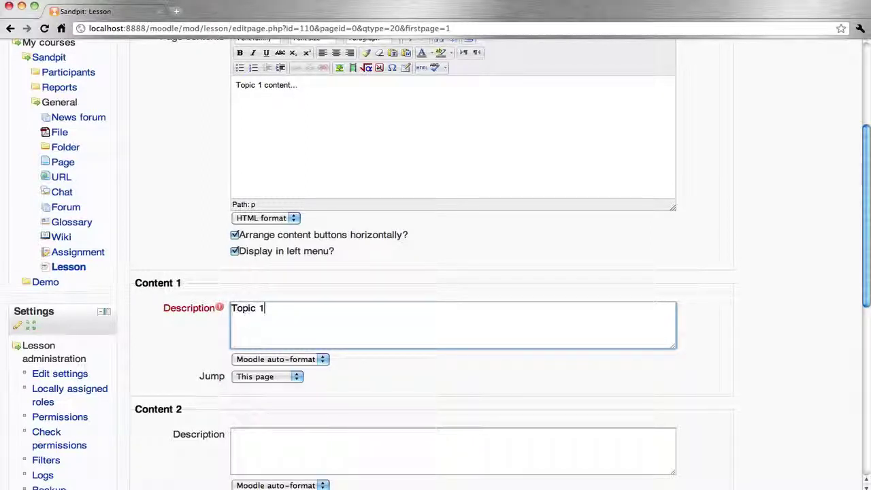
scroll(323, 277, down, 5)
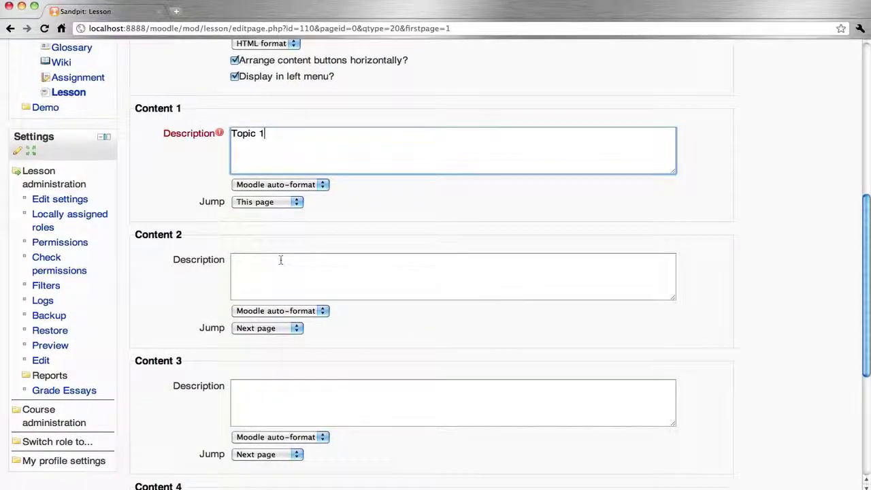
click(281, 260)
text(Topic )
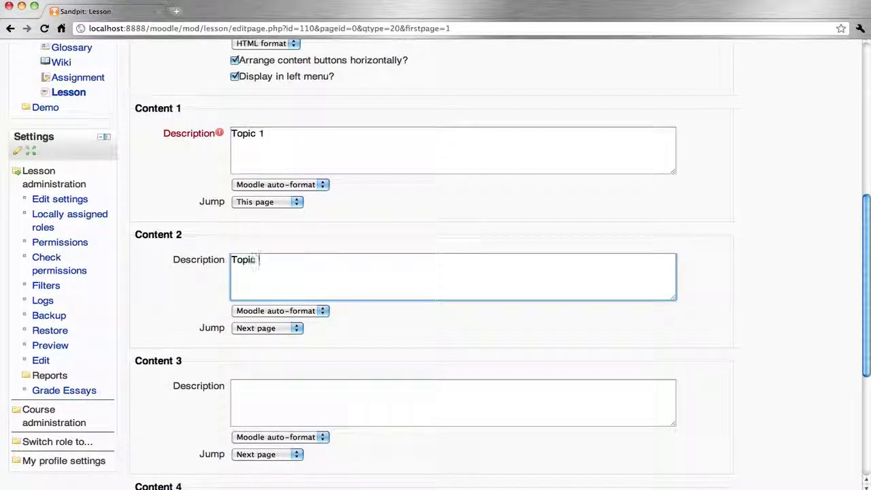
text(2)
click(270, 407)
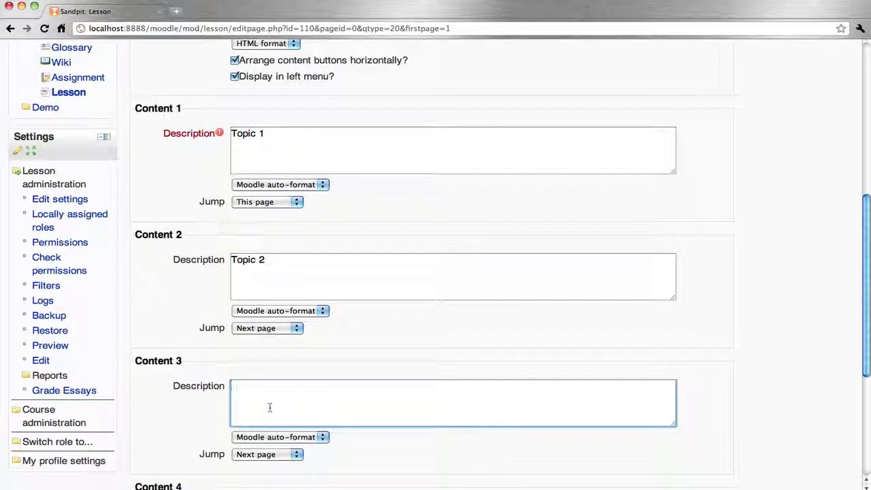
text(Topic 3)
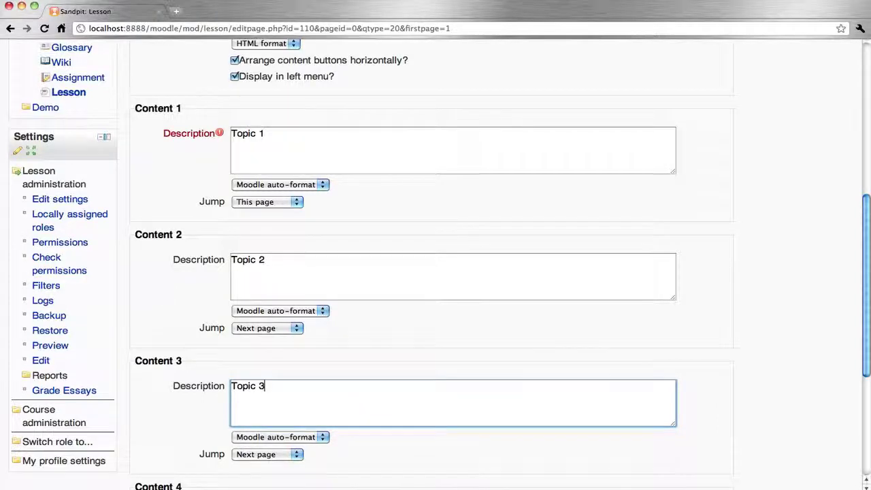
scroll(436, 272, down, 5)
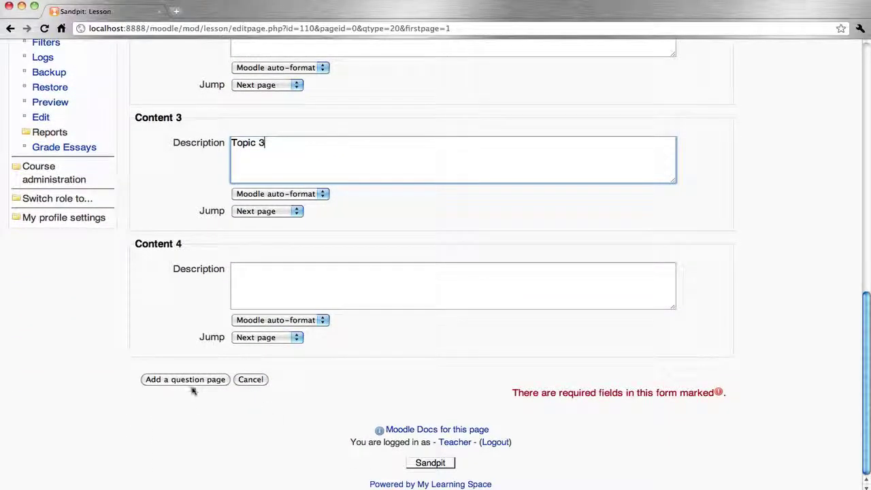
click(185, 379)
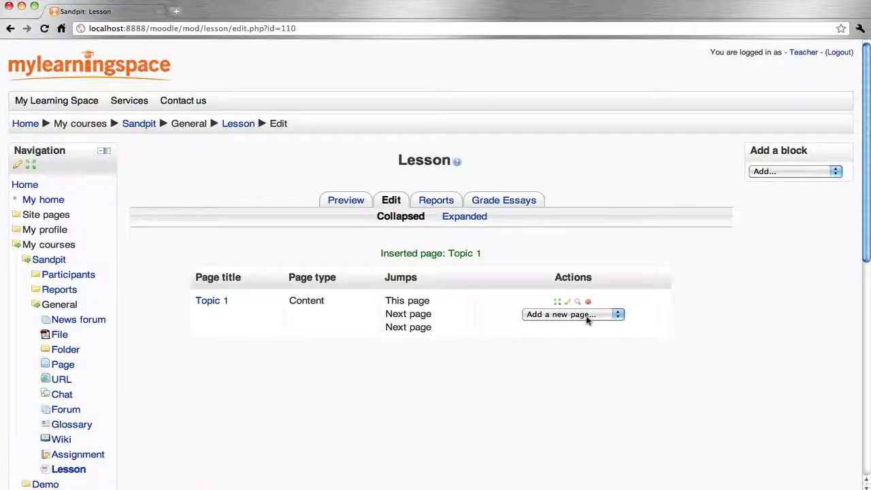
Add another content page titled Topic 2 with the text 'Topic 2 content'.
click(589, 321)
click(585, 324)
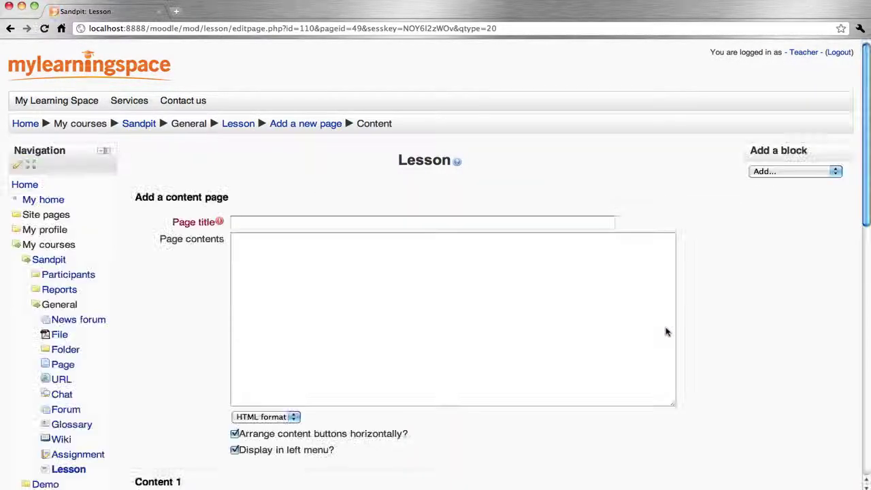
click(346, 225)
text(Top)
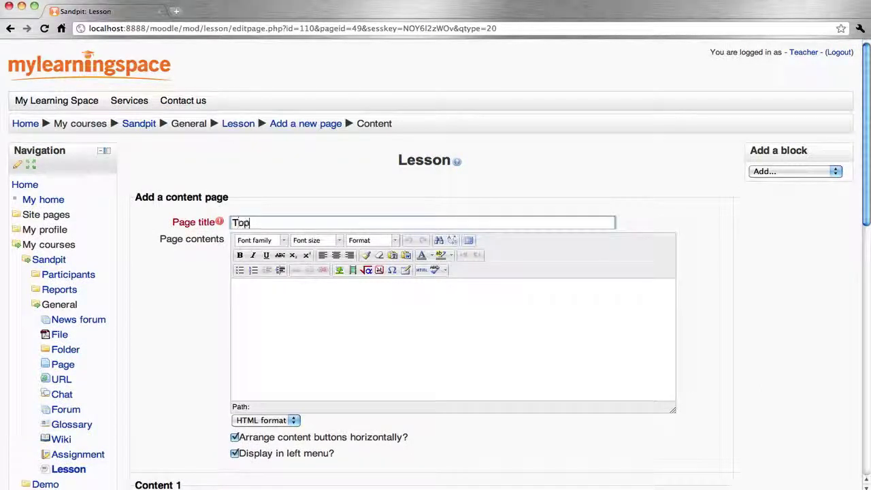
text(ic 2)
click(331, 365)
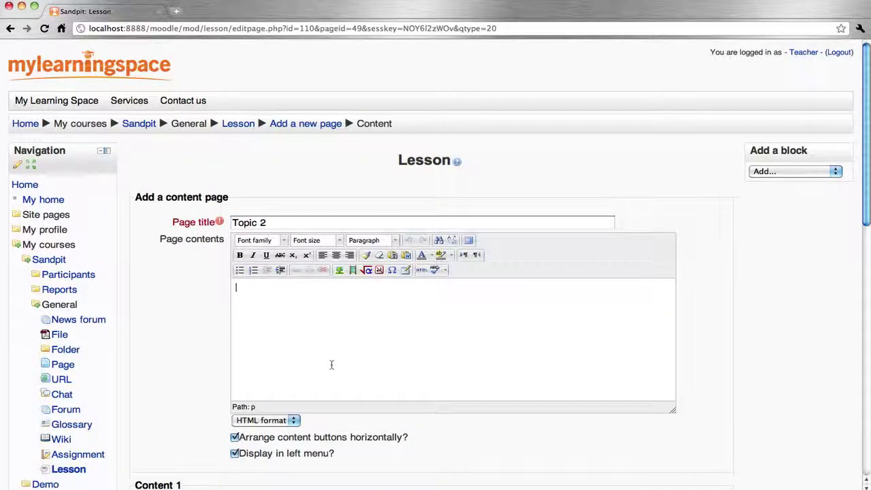
text(Topic 2 content...)
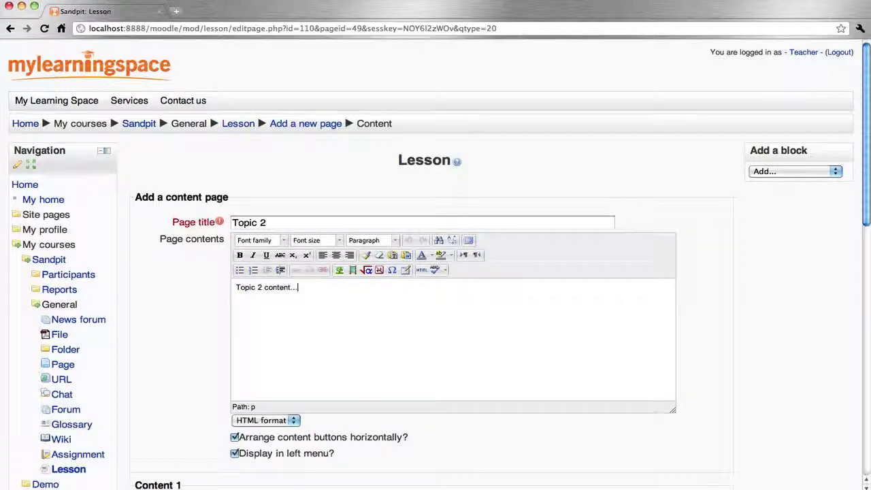
Label its buttons Topic 1 (jumping to Topic 1), Topic 2 and Topic 3, and save the page.
scroll(372, 360, down, 5)
click(274, 195)
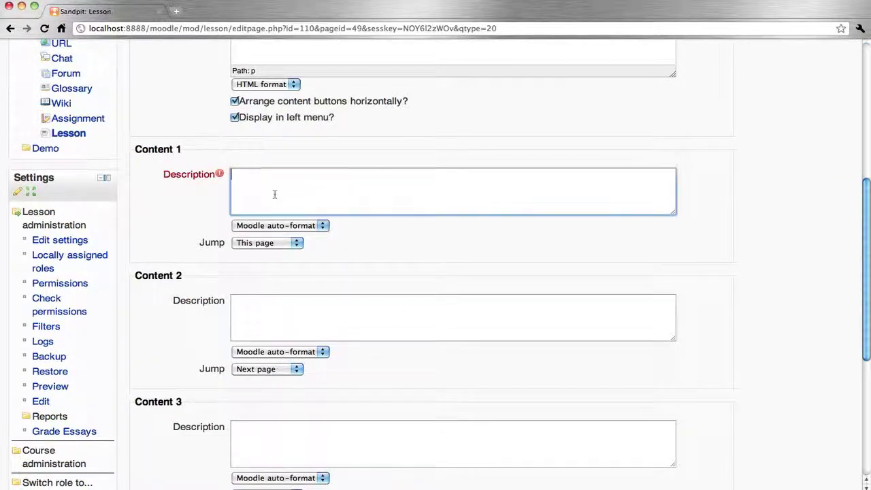
text(Topic 1)
click(285, 247)
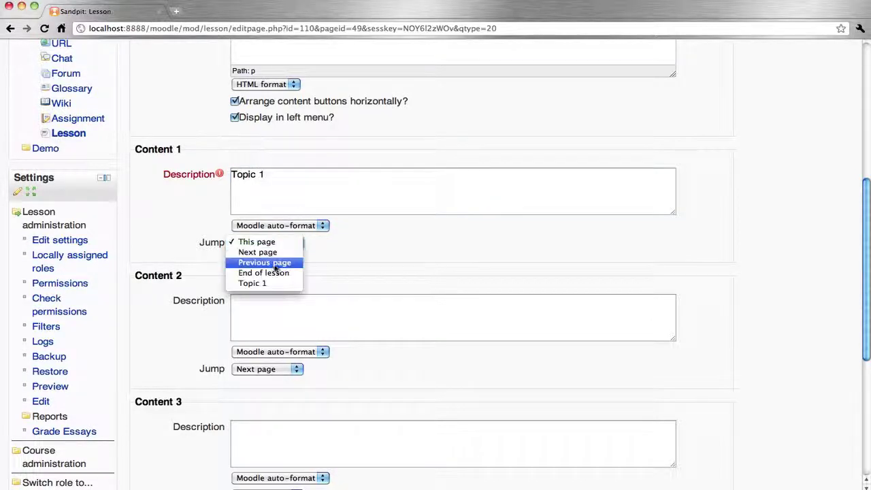
click(265, 283)
click(266, 312)
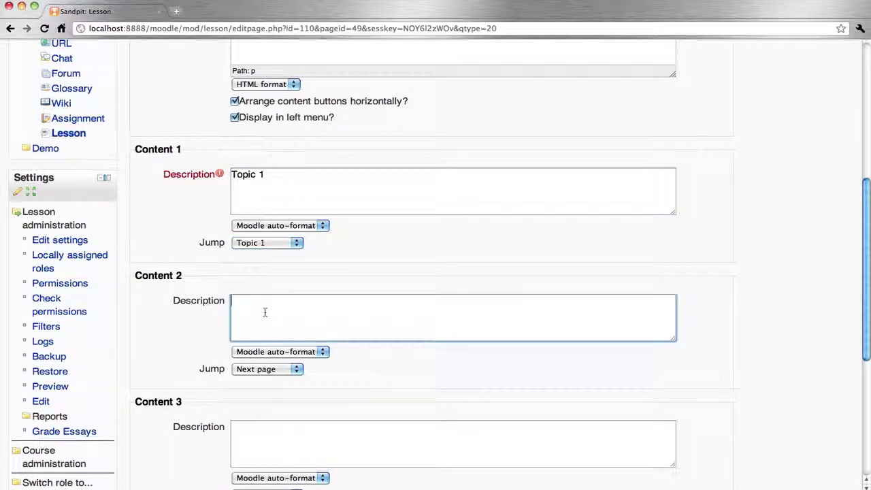
text(Topic 2)
click(268, 453)
text(Topic)
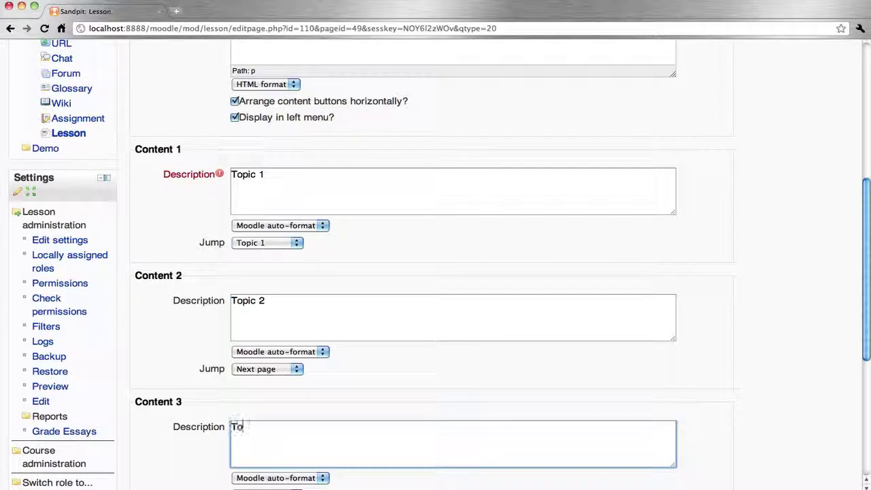
scroll(270, 449, down, 10)
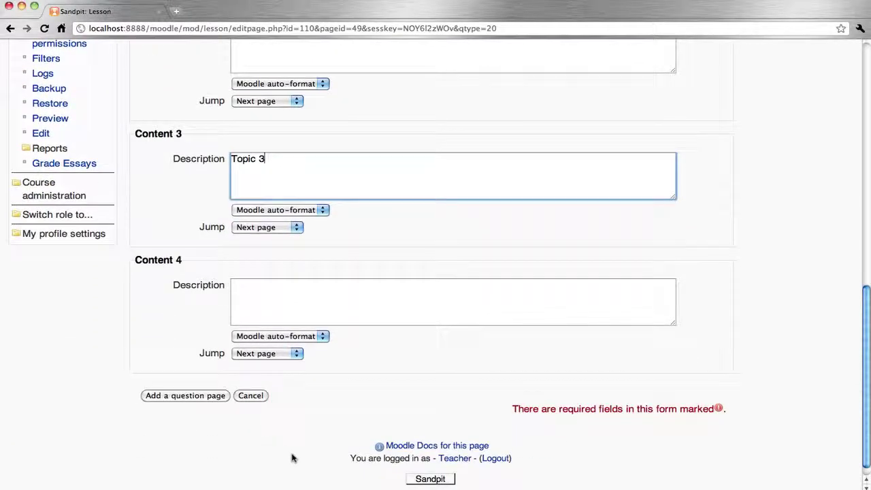
click(204, 398)
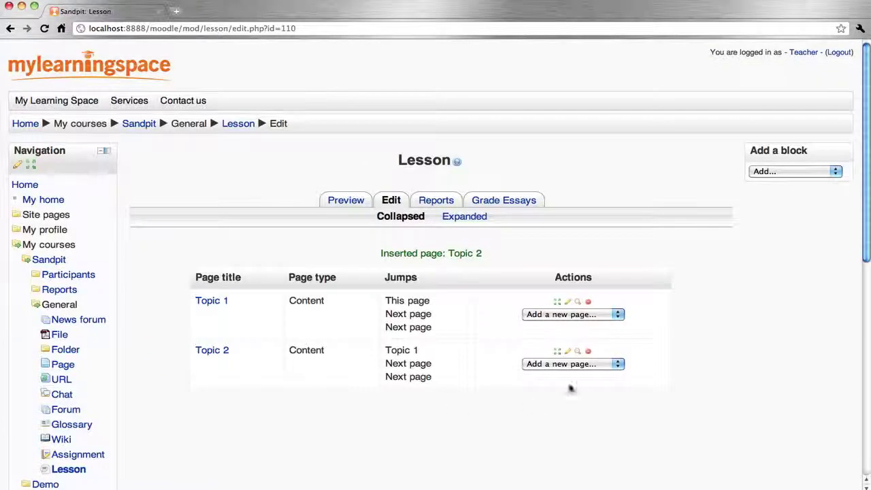
click(577, 368)
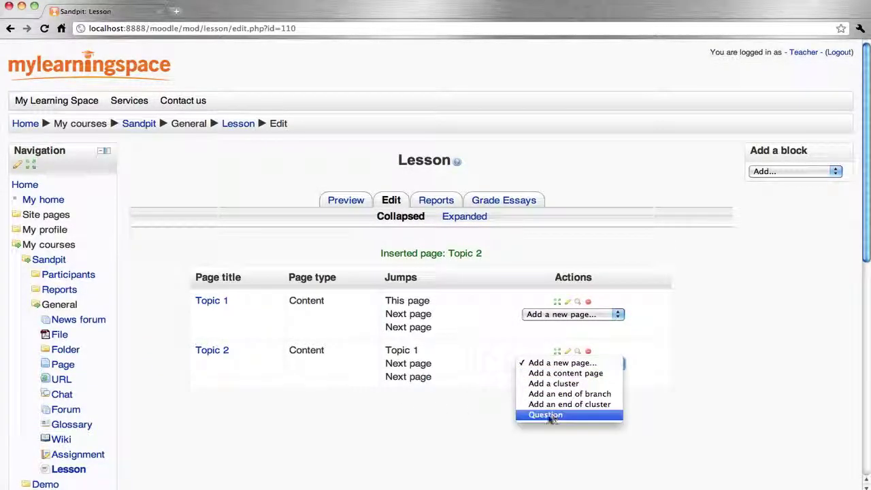
click(552, 374)
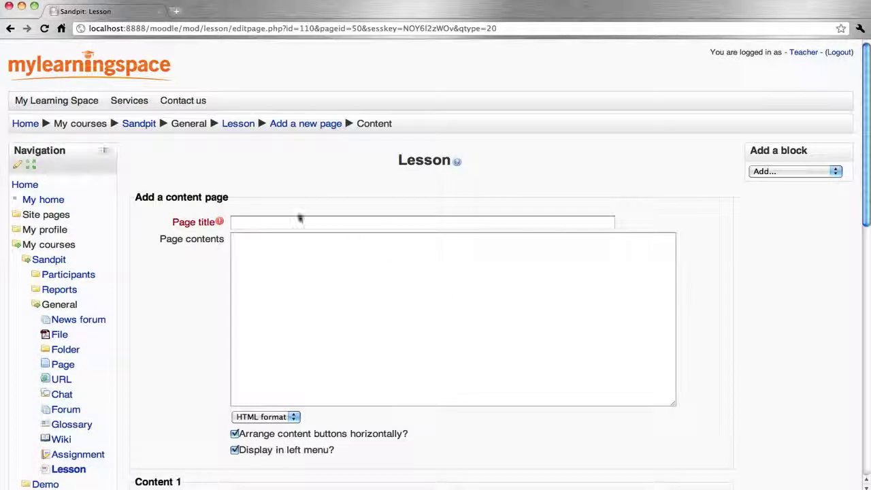
Title the new content page Topic 3 and write its page body.
click(279, 222)
text(Topic 3)
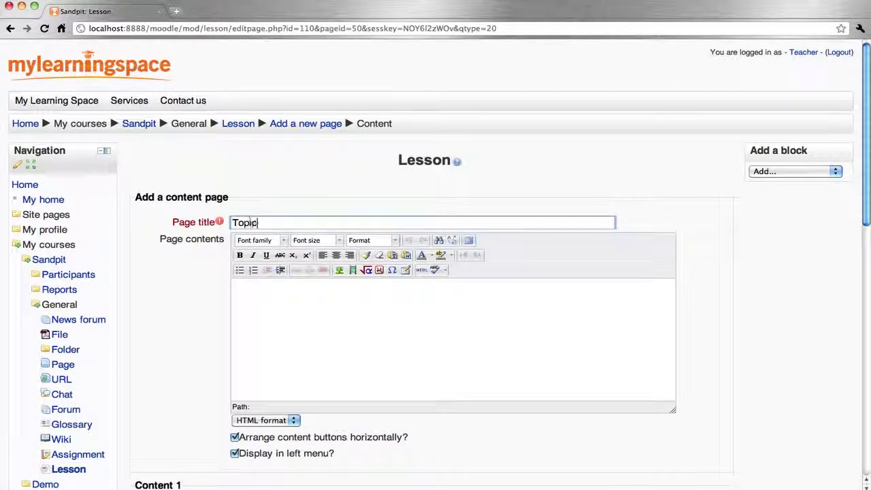
click(333, 349)
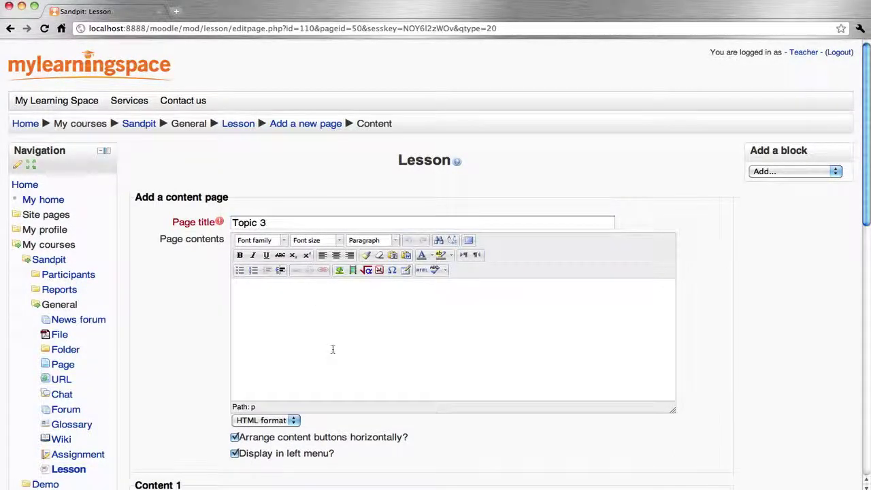
text(Topic 3 content...)
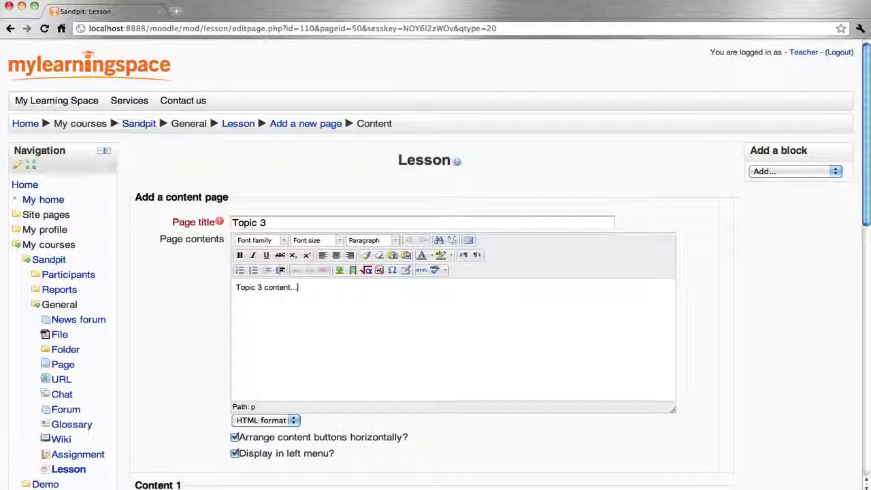
Label the first two buttons Topic 1 and Topic 2, jumping to those pages.
scroll(436, 273, down, 5)
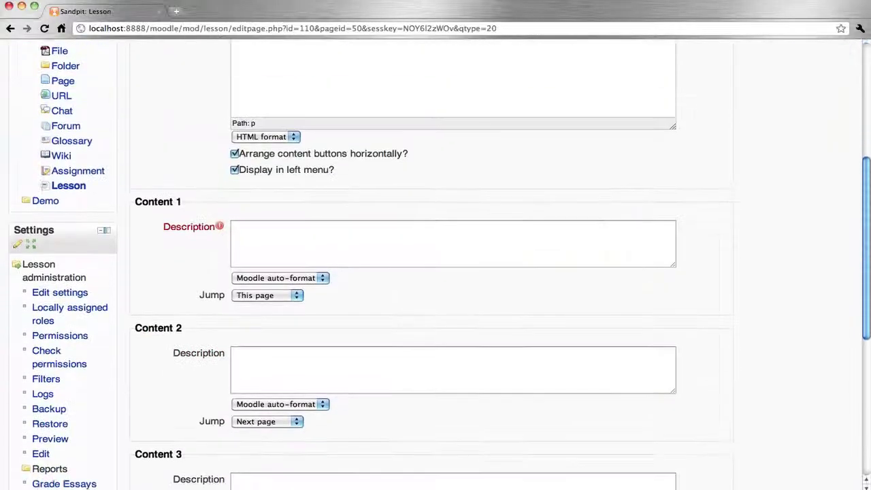
click(275, 232)
text(Topic 1)
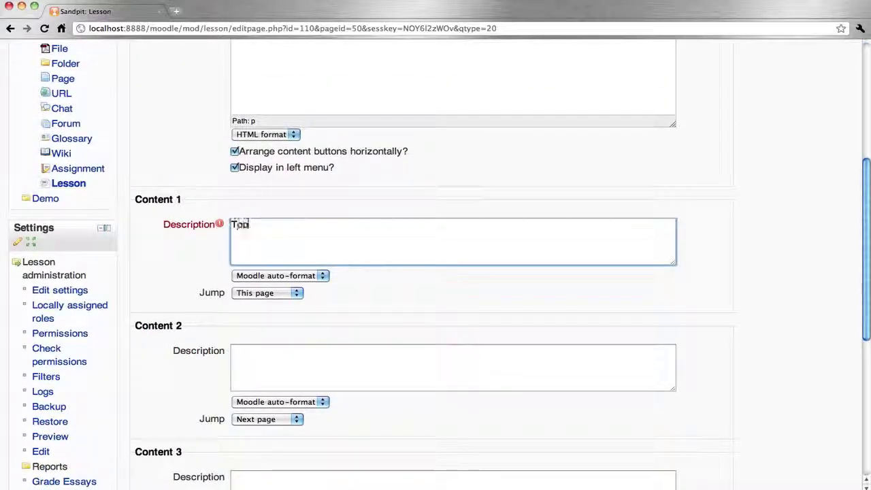
click(283, 293)
click(266, 333)
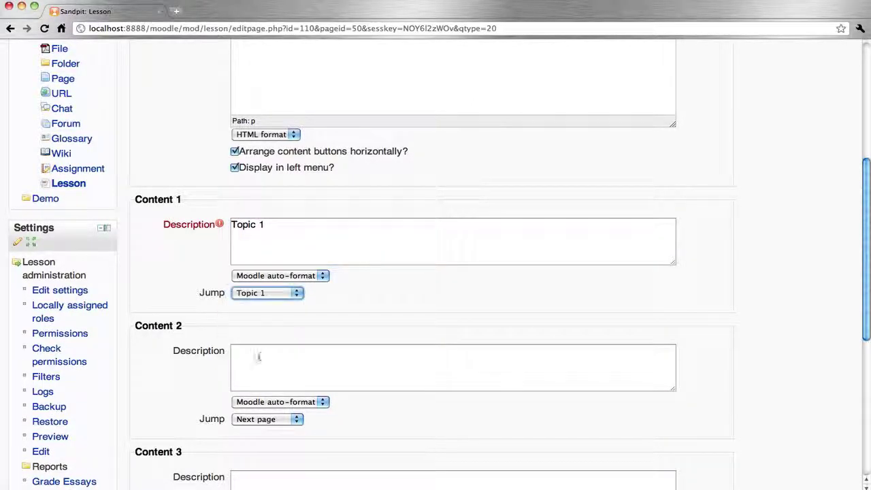
click(256, 357)
text(Topic 2)
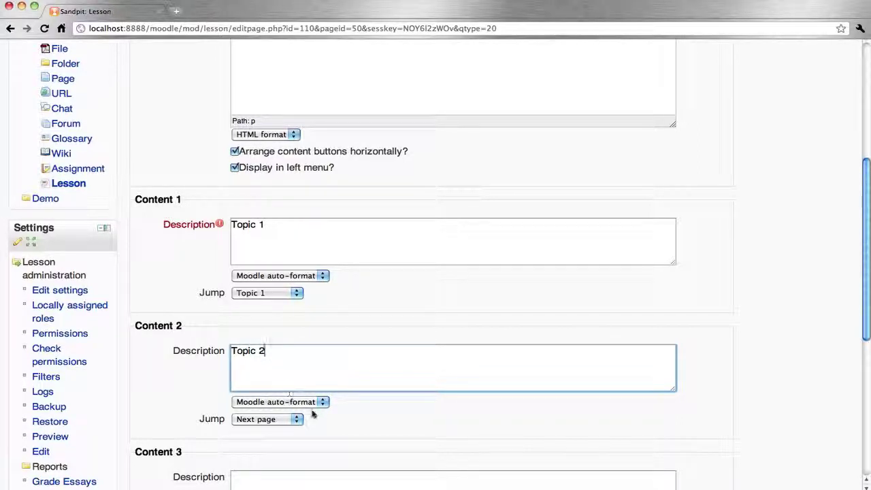
click(288, 420)
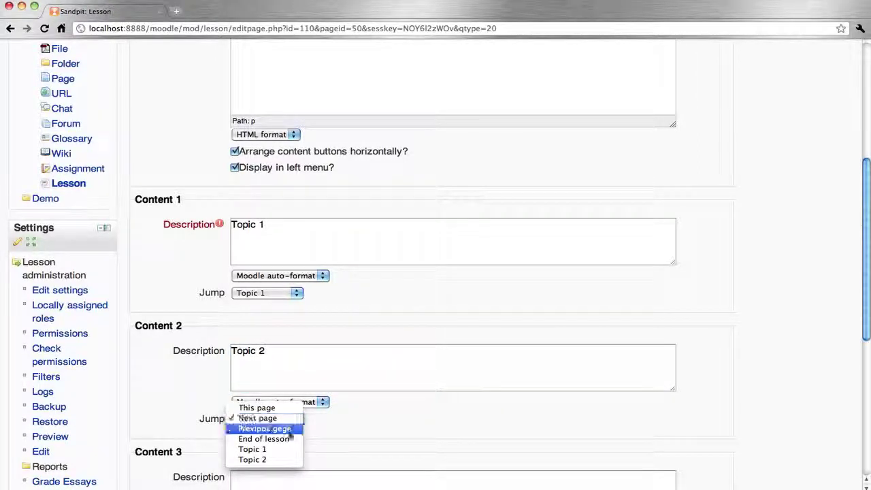
click(276, 461)
Label the third and fourth buttons Topic 3 and Question, and save the page.
scroll(421, 434, down, 3)
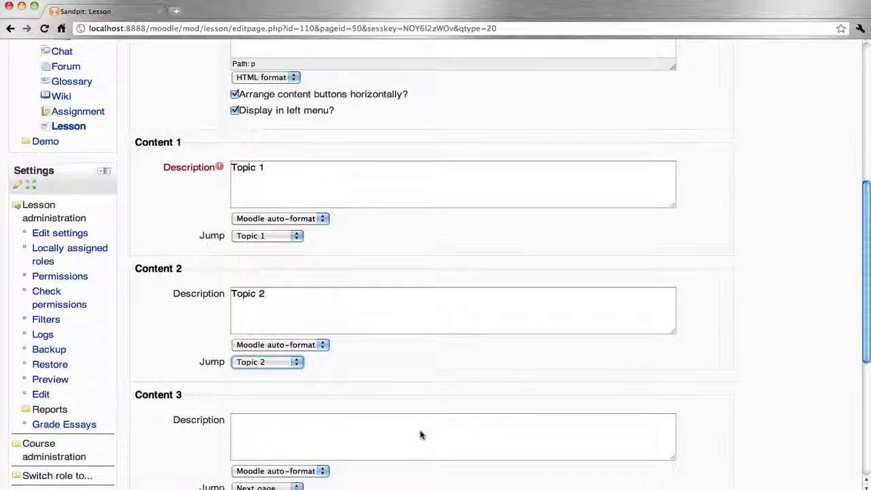
click(274, 414)
text(Topic)
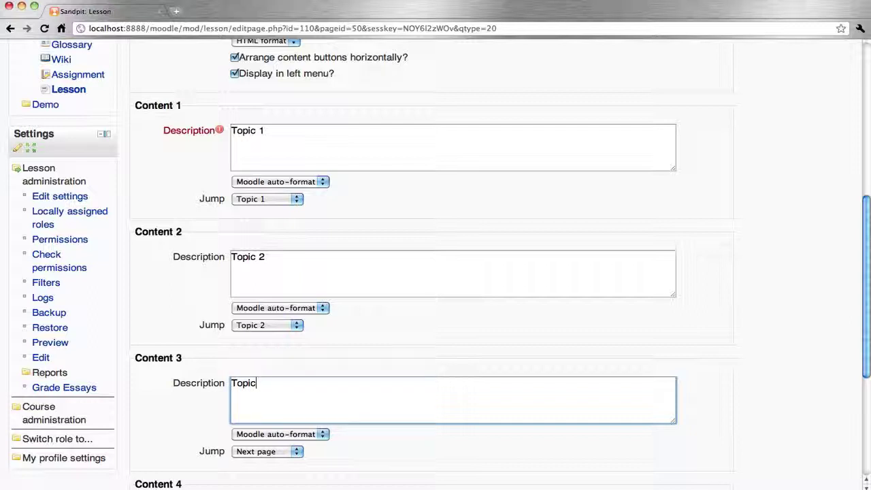
text( 3)
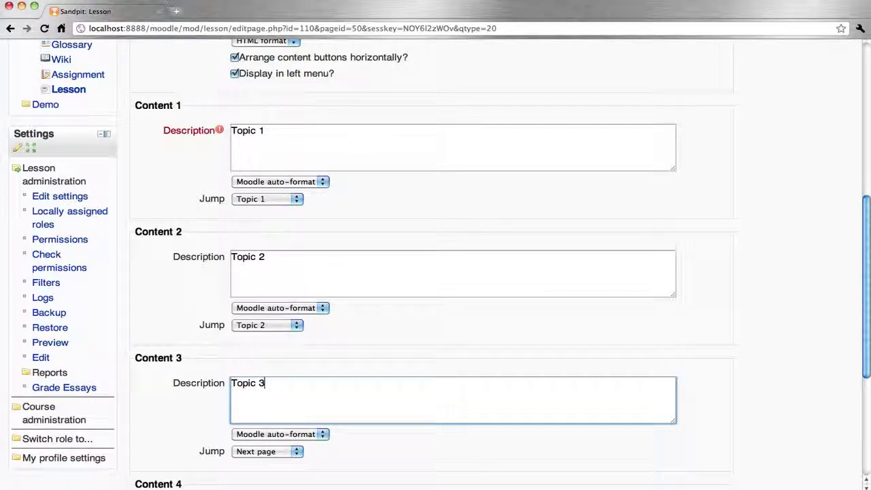
scroll(436, 272, down, 3)
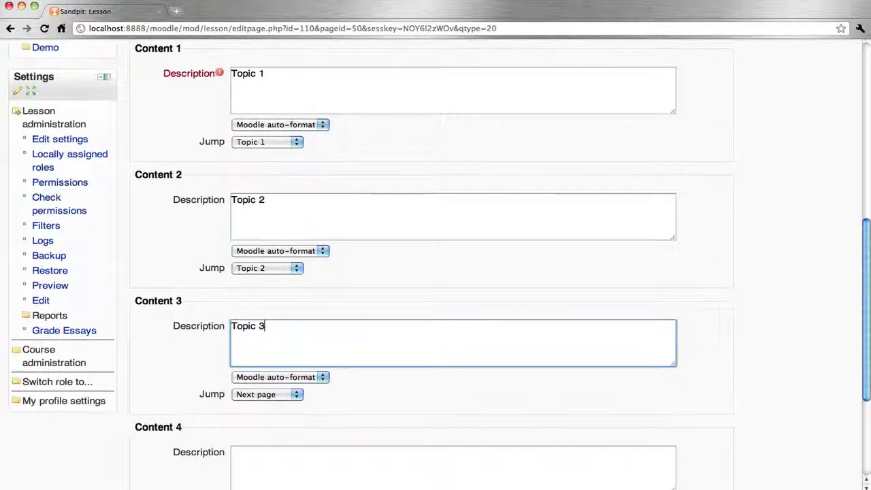
scroll(436, 272, down, 1)
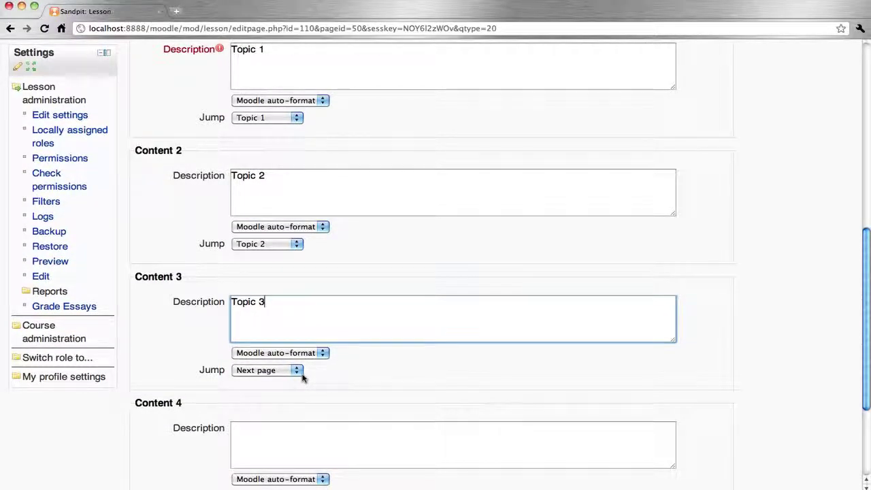
scroll(359, 379, down, 5)
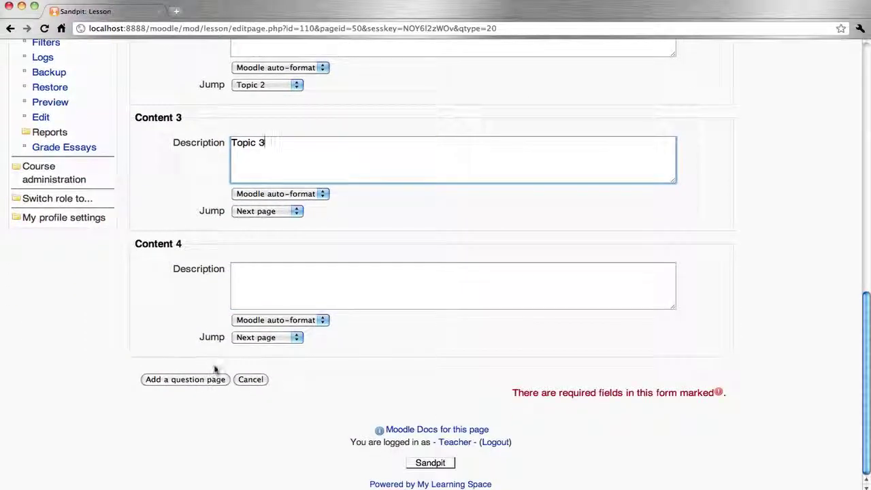
click(262, 292)
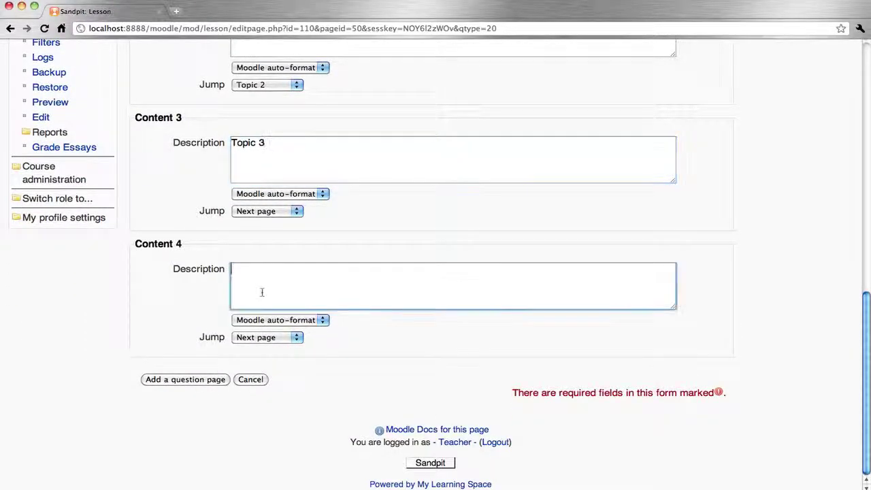
text(Question)
click(200, 381)
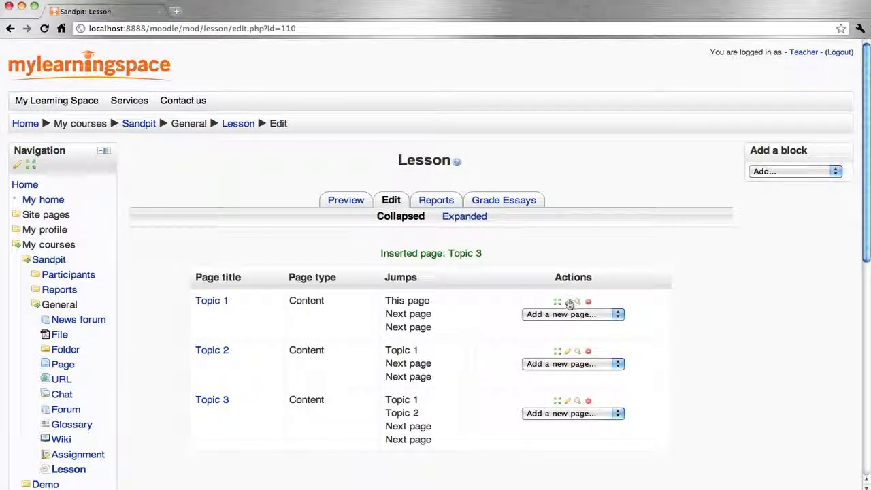
Choose to add a Multichoice question page after Topic 3.
click(544, 414)
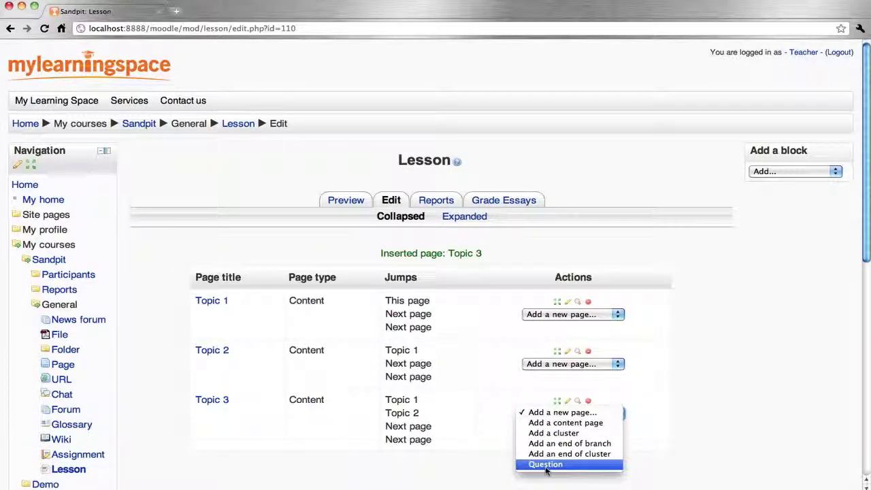
click(546, 465)
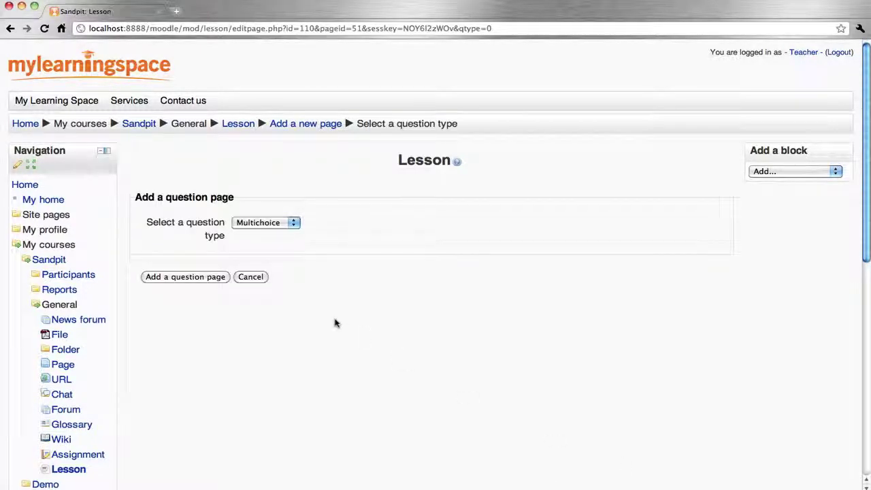
click(279, 224)
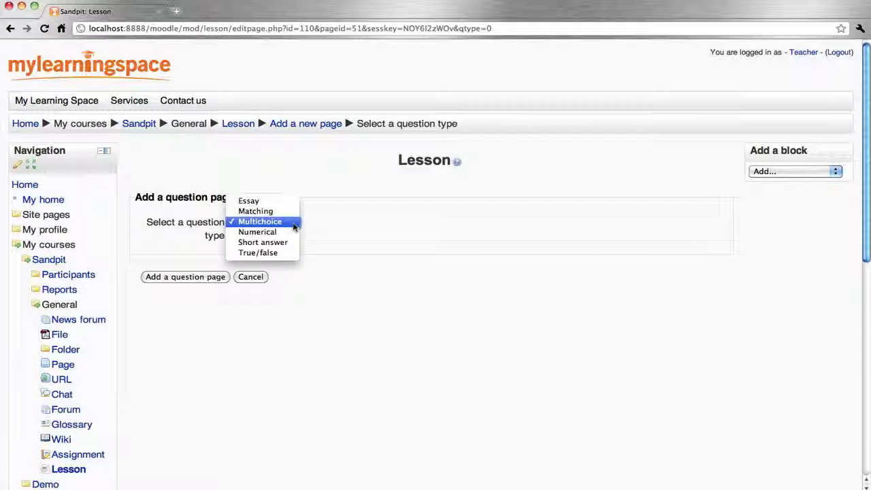
click(294, 225)
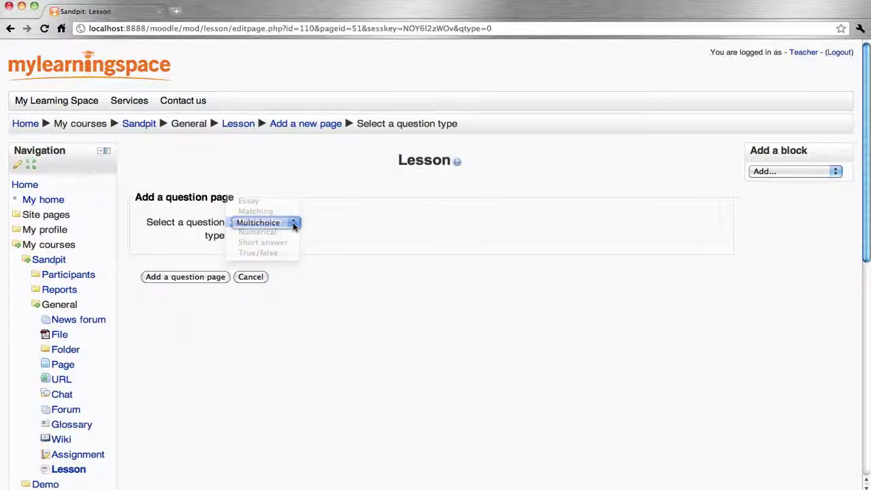
click(195, 278)
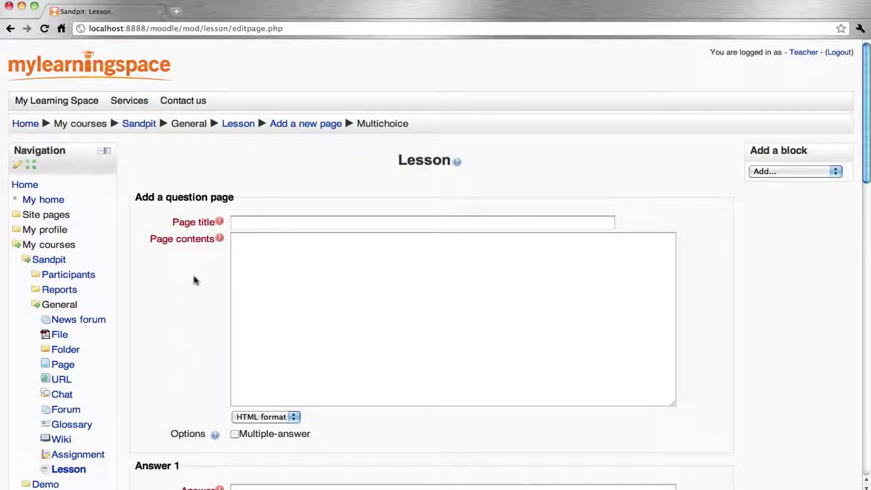
Enter title Question, the question text, and answers Learning, Content and Customer relationship management system.
click(279, 225)
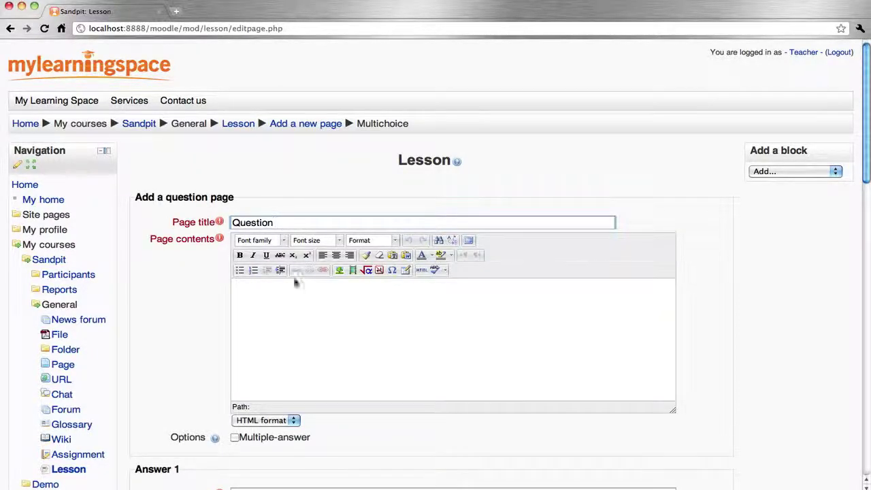
click(271, 322)
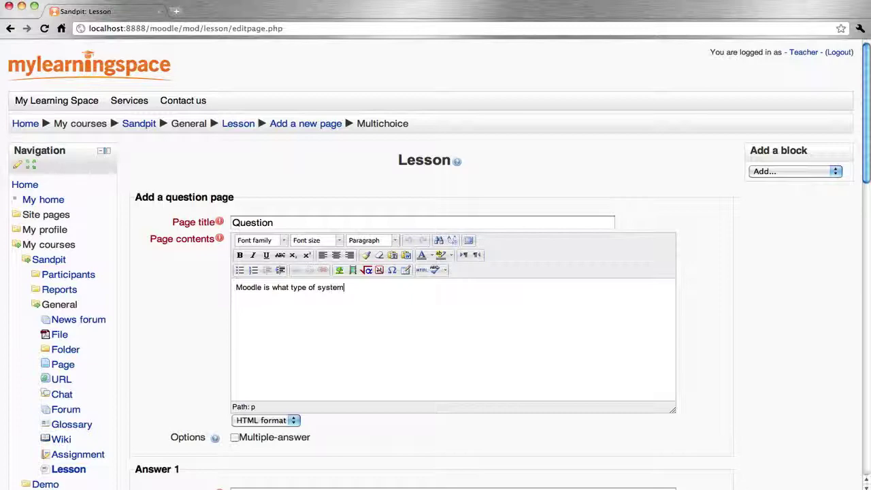
scroll(293, 316, down, 5)
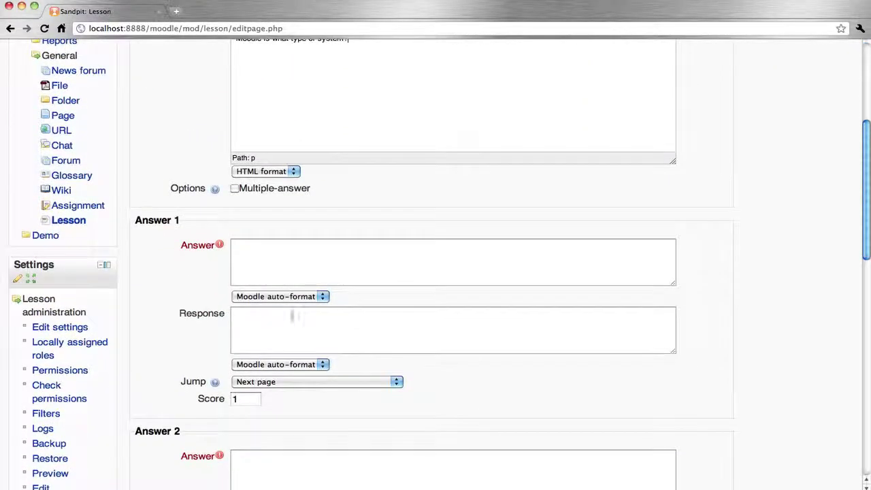
click(254, 262)
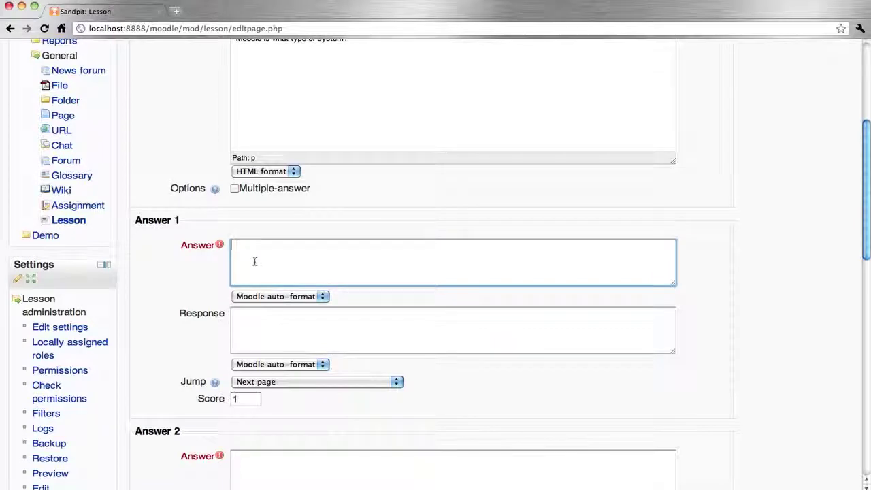
text(Learning management system)
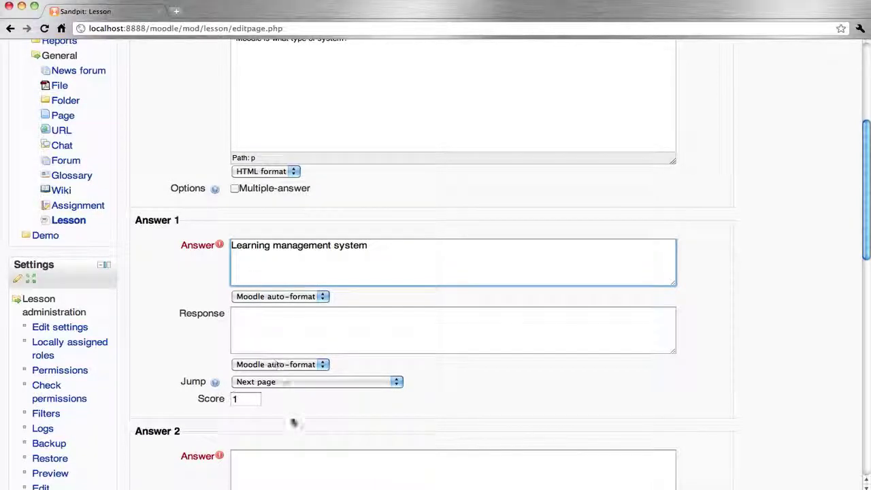
click(243, 475)
text(Co)
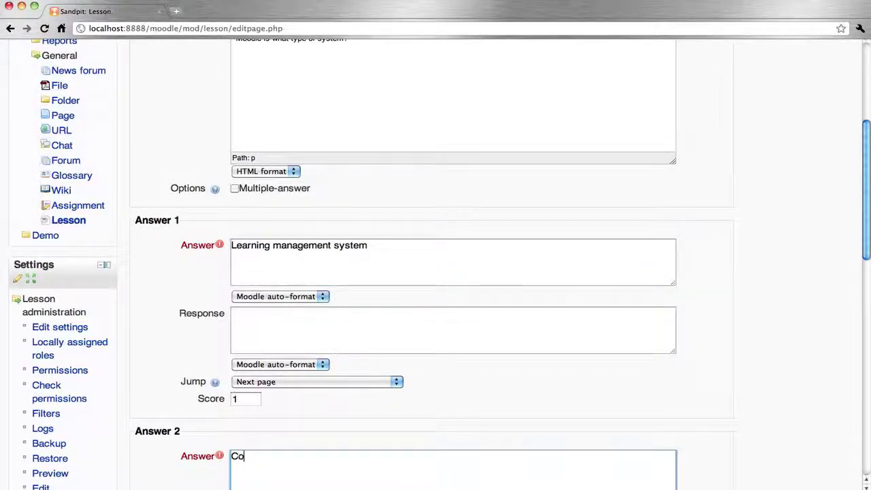
text(ntent manag)
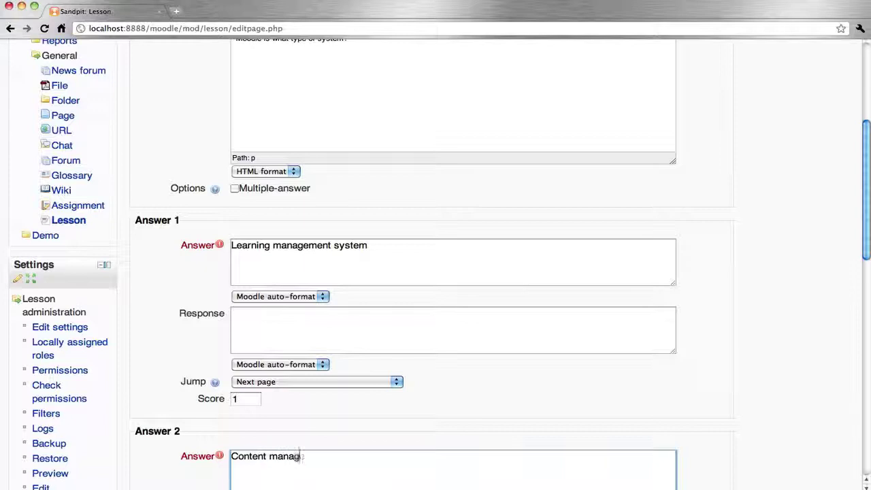
text(ement syste)
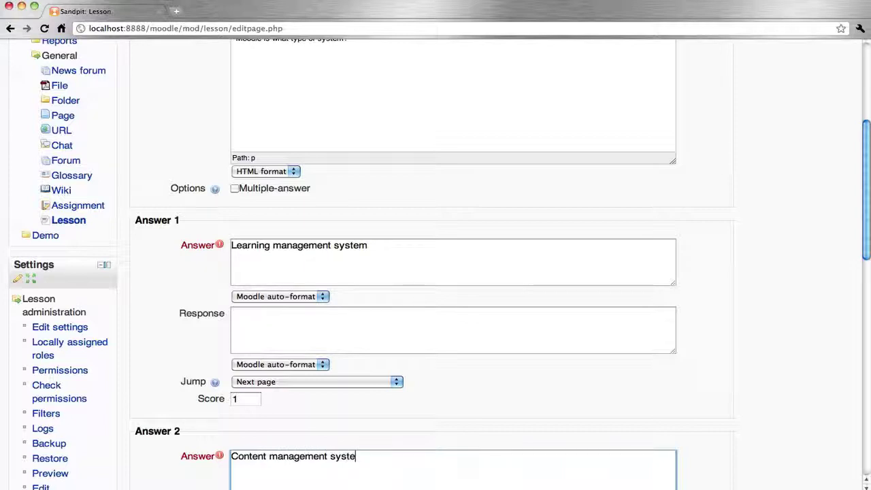
text(m)
scroll(279, 475, down, 5)
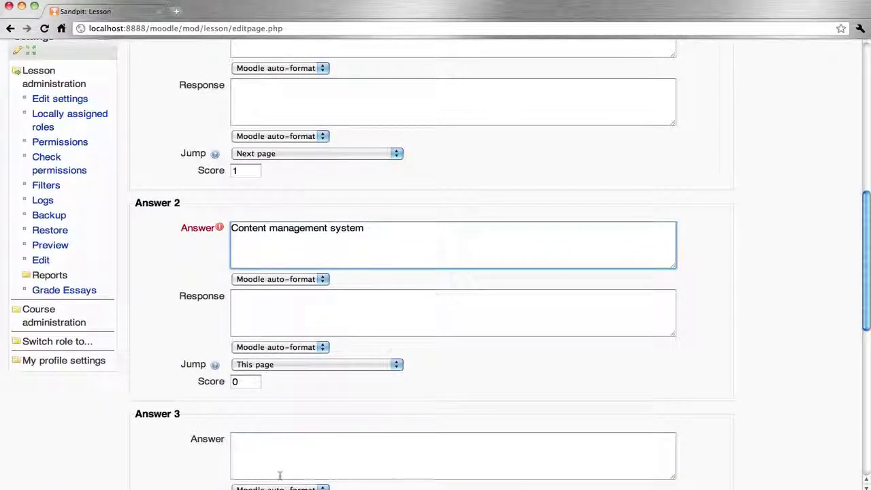
click(259, 457)
text(Customer )
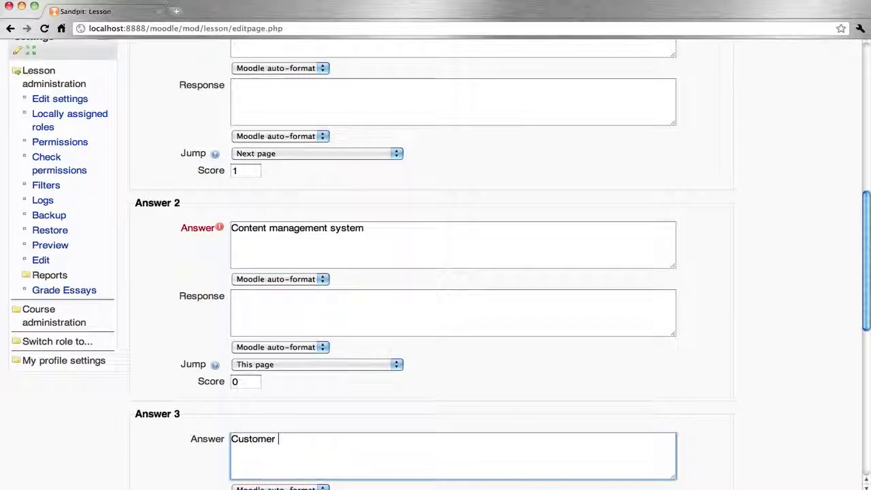
text(relation)
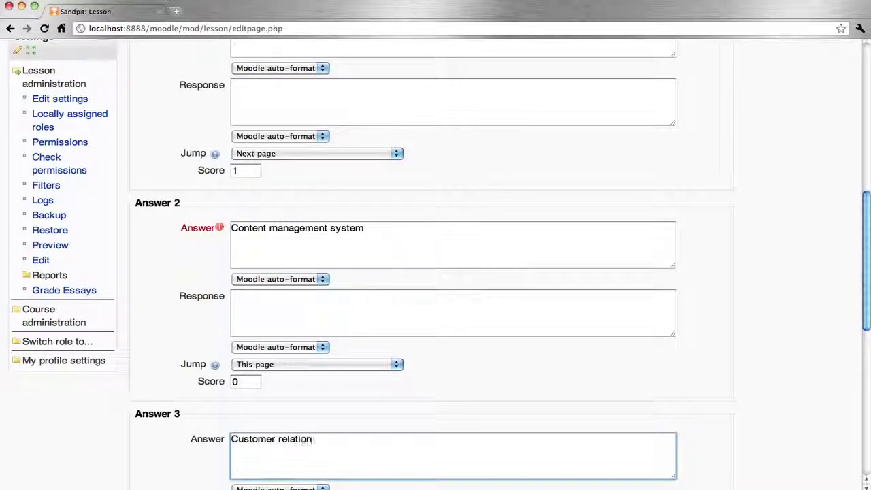
text(ship manage)
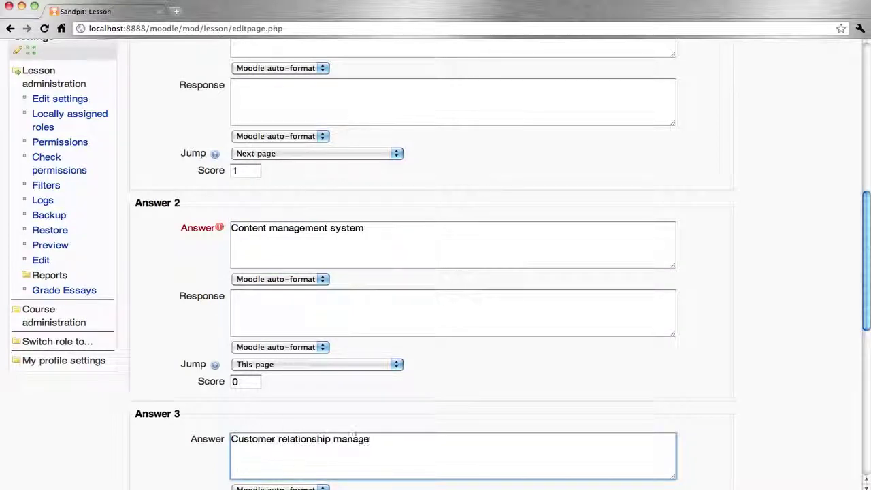
text(ment system)
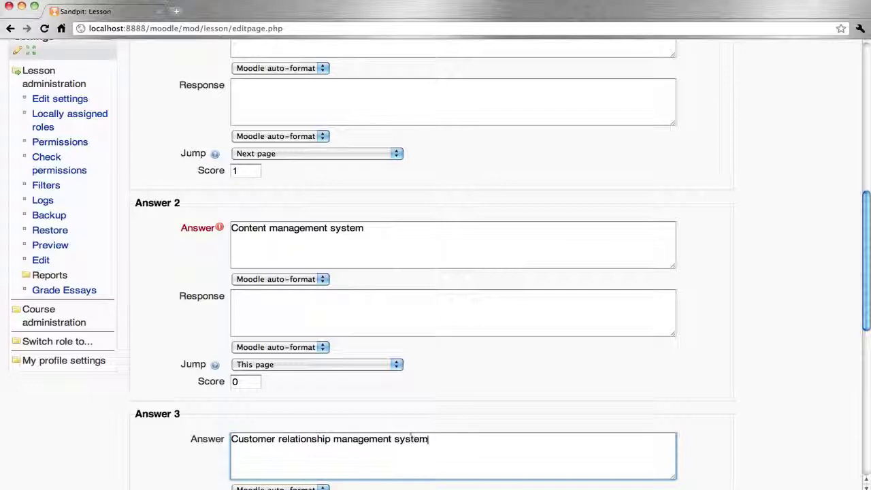
Make the Learning management system answer jump to End of lesson.
scroll(435, 272, down, 10)
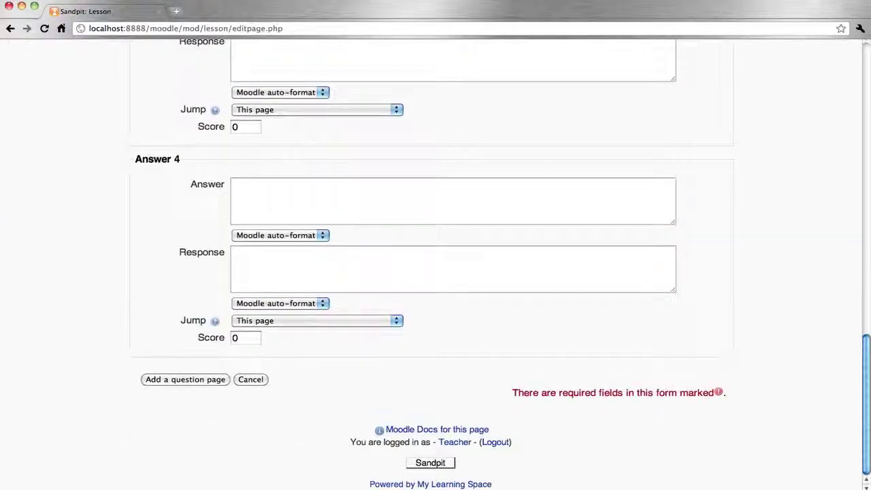
scroll(436, 272, up, 5)
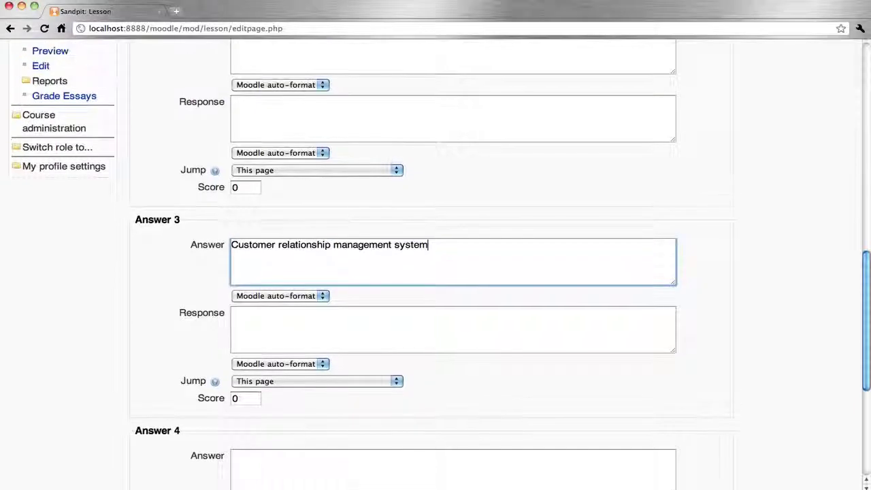
scroll(436, 273, up, 6)
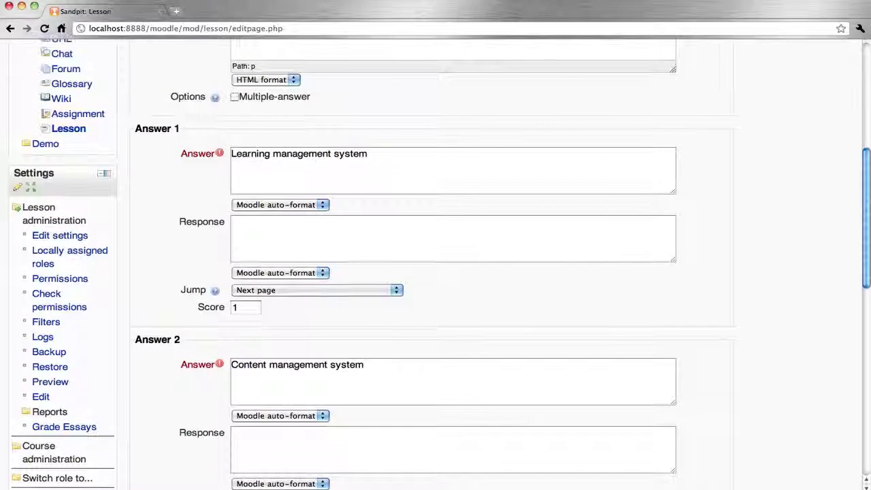
click(360, 290)
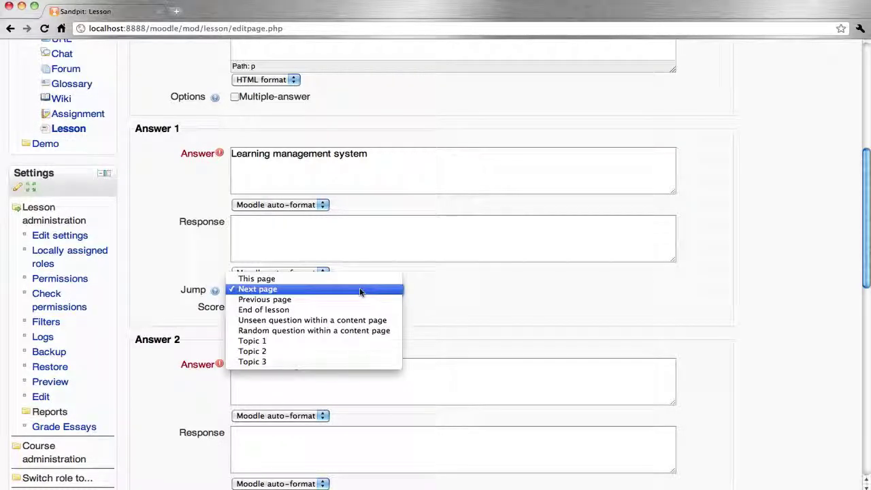
click(322, 309)
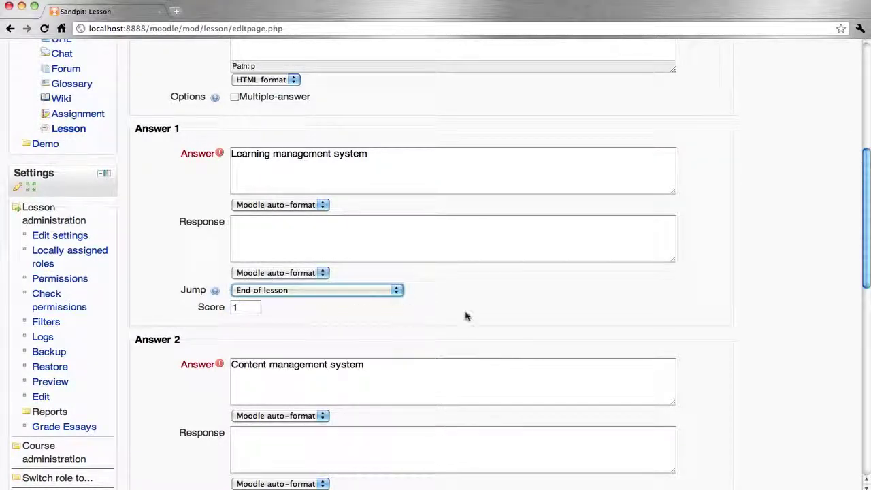
scroll(467, 316, down, 2)
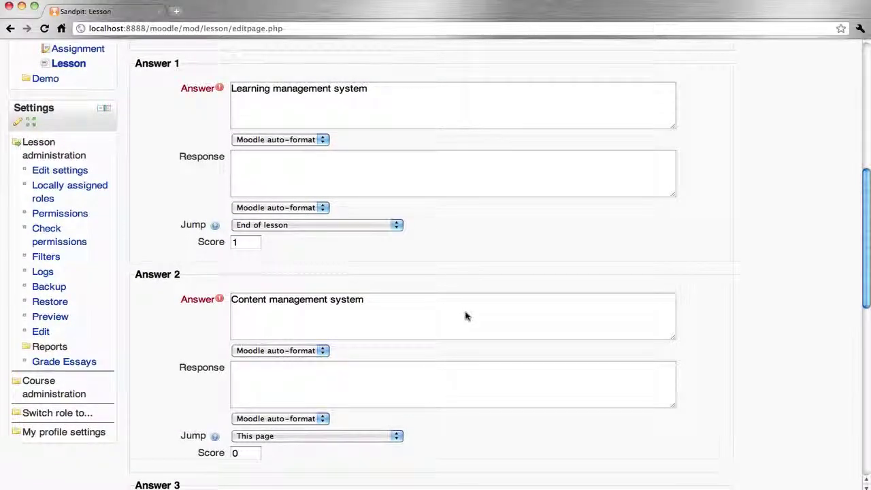
scroll(467, 316, down, 2)
scroll(466, 316, down, 1)
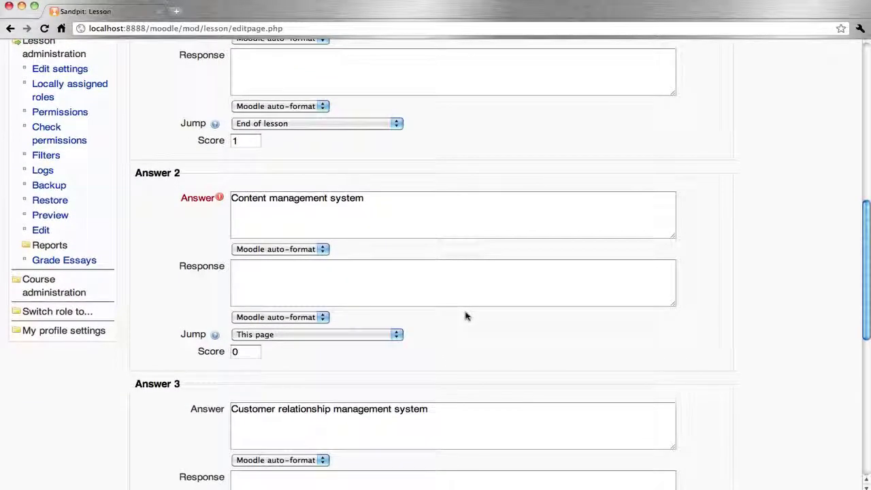
scroll(467, 316, down, 12)
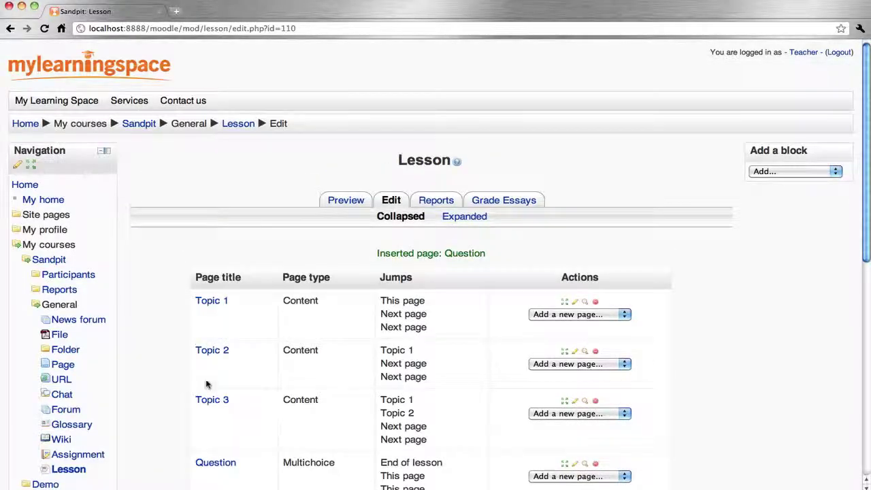
Edit the Topic 1 page so Content 1–3 jump to Topic 1, Topic 2 and Topic 3, and save it.
scroll(490, 357, down, 2)
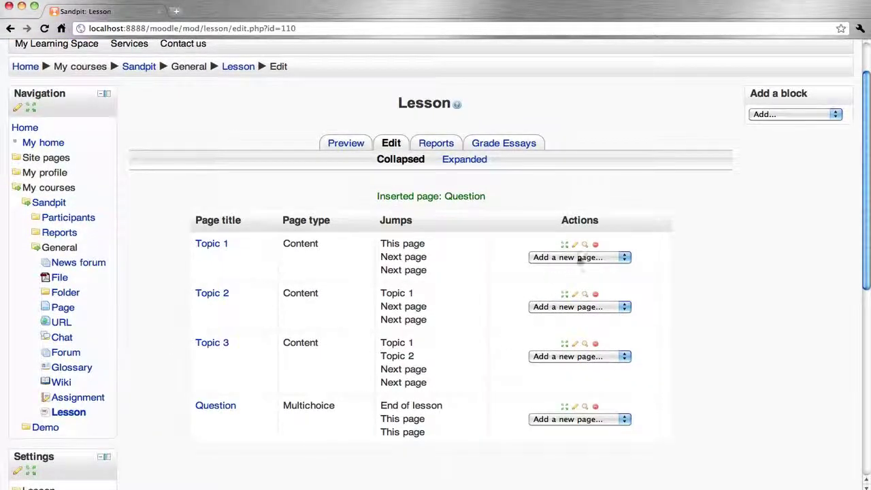
click(576, 247)
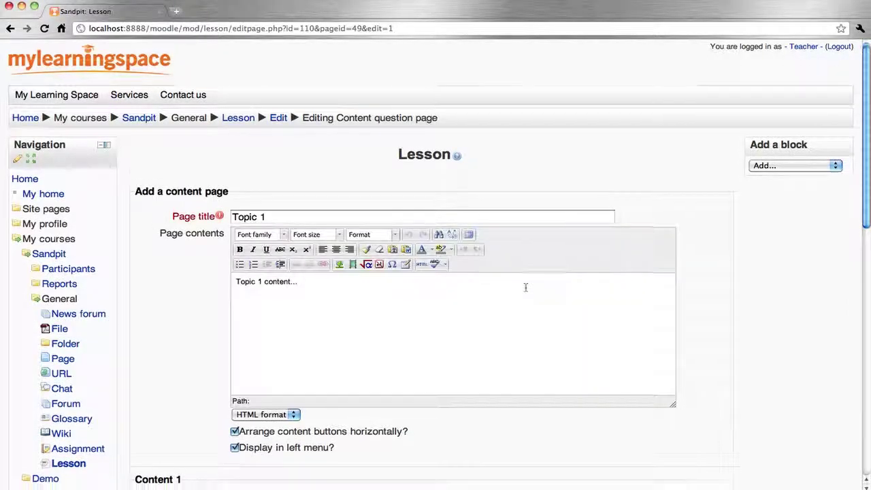
scroll(525, 288, down, 10)
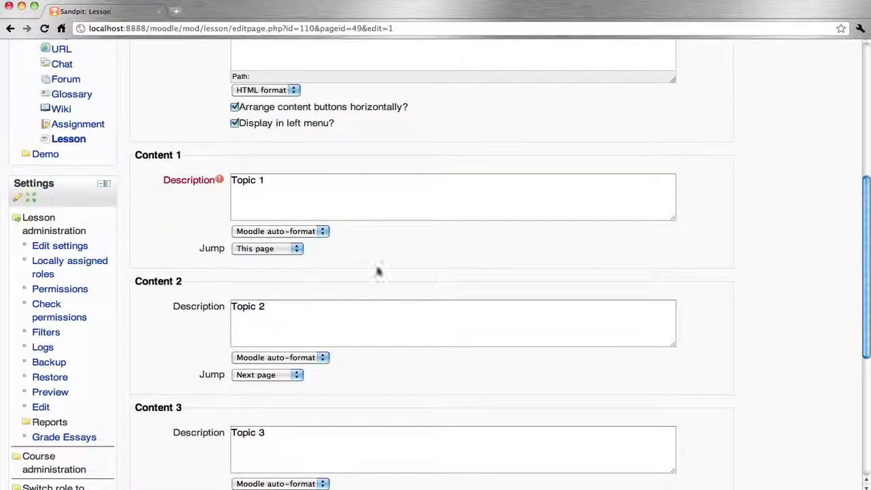
click(295, 249)
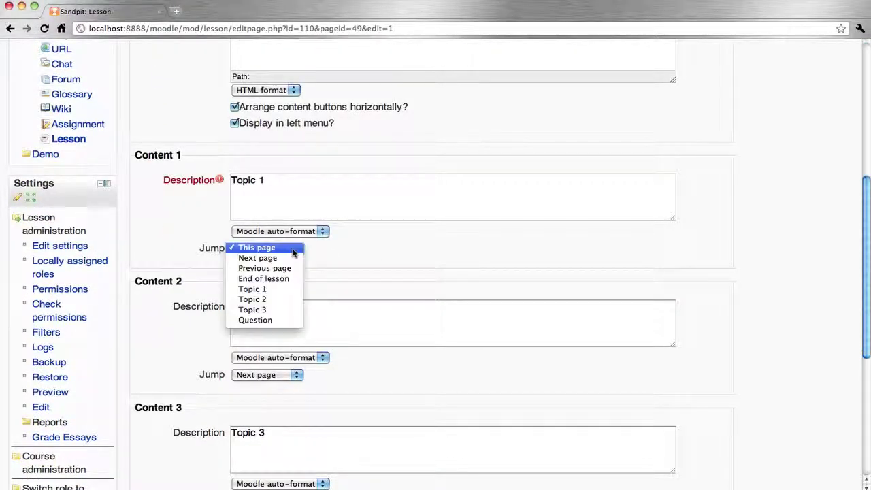
click(276, 290)
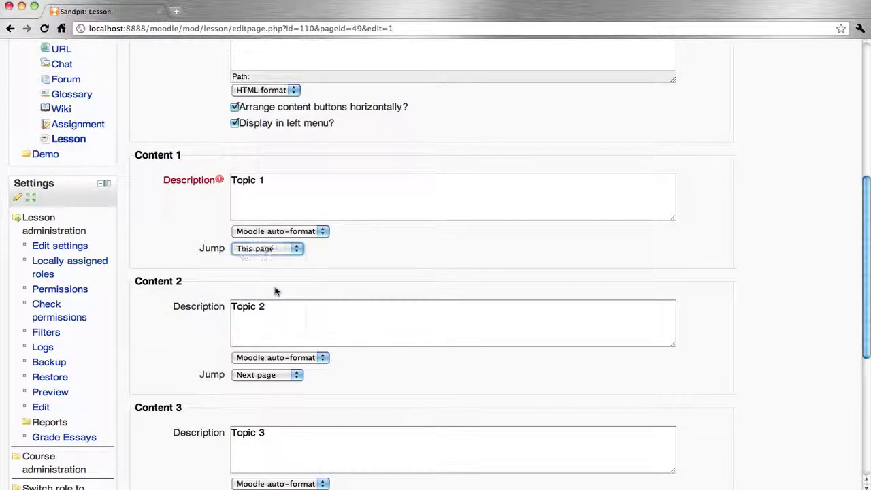
click(296, 375)
click(278, 415)
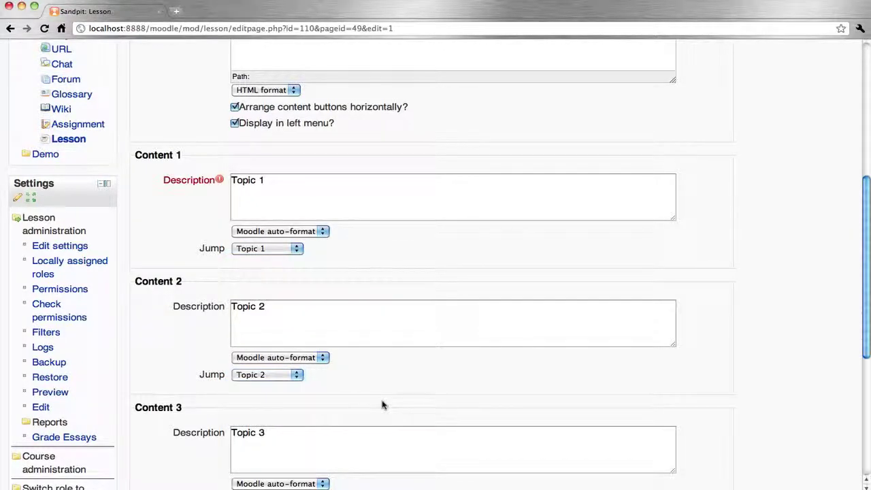
scroll(383, 406, down, 5)
click(293, 328)
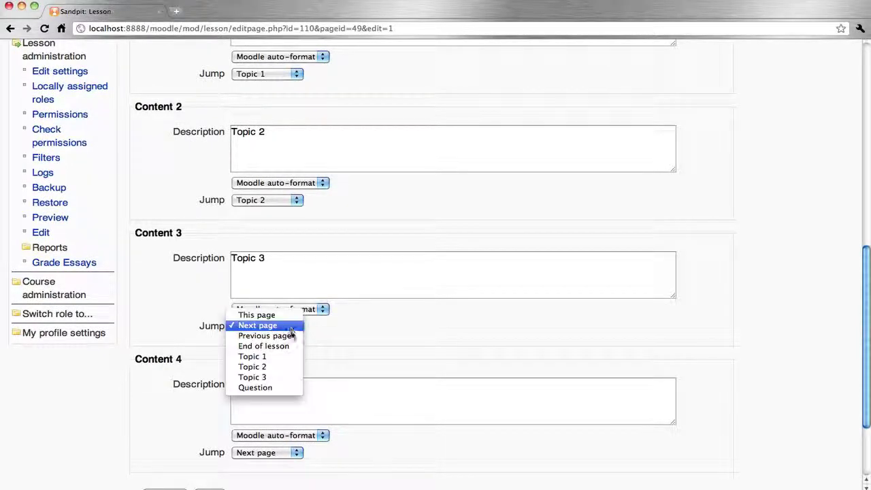
click(275, 378)
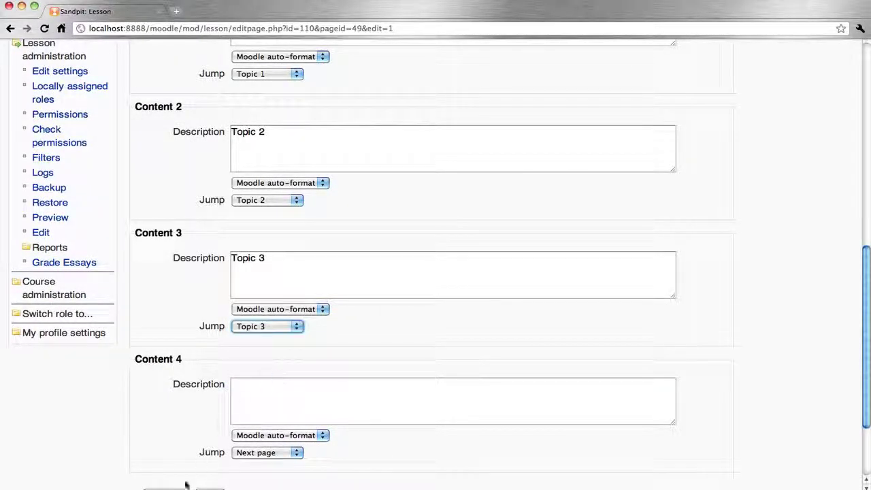
key(Return)
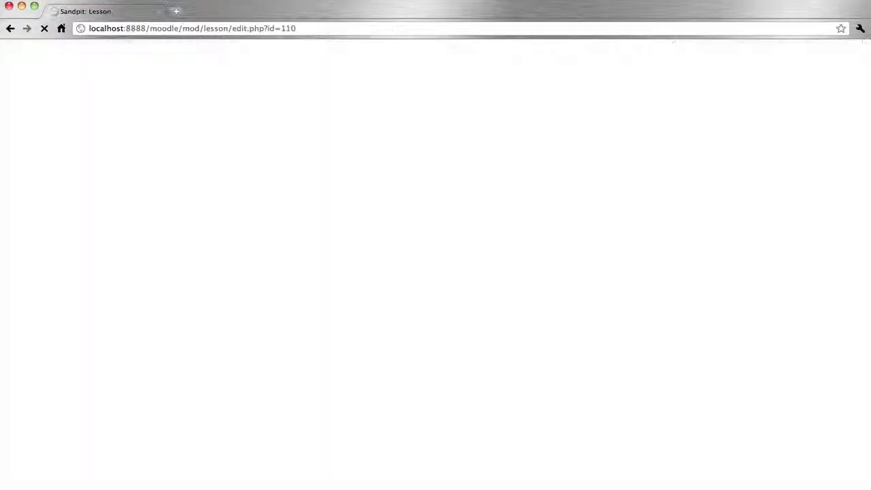
click(575, 327)
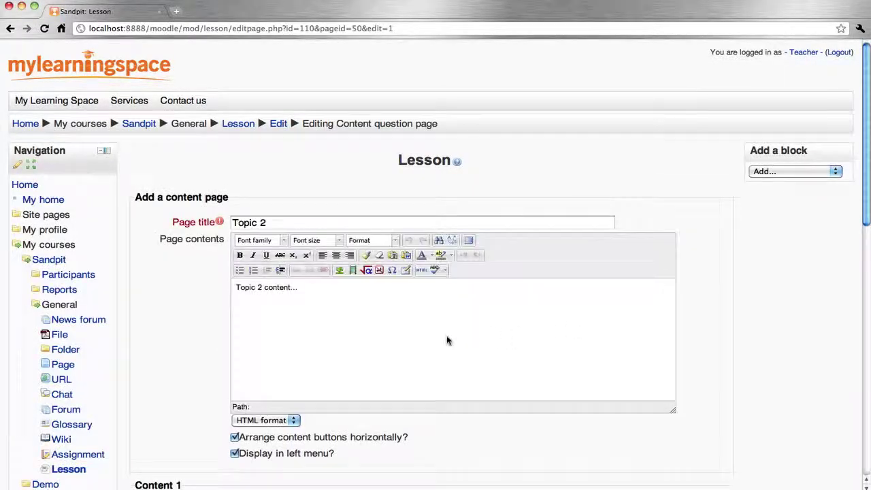
On Topic 2, point Content 2 to Topic 2 and Content 3 to Topic 3, then save.
scroll(447, 340, down, 5)
scroll(447, 340, down, 5)
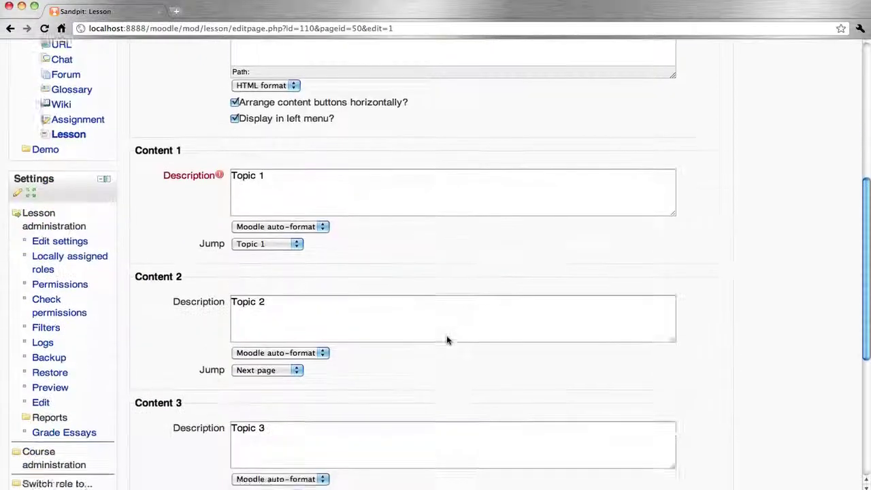
click(287, 278)
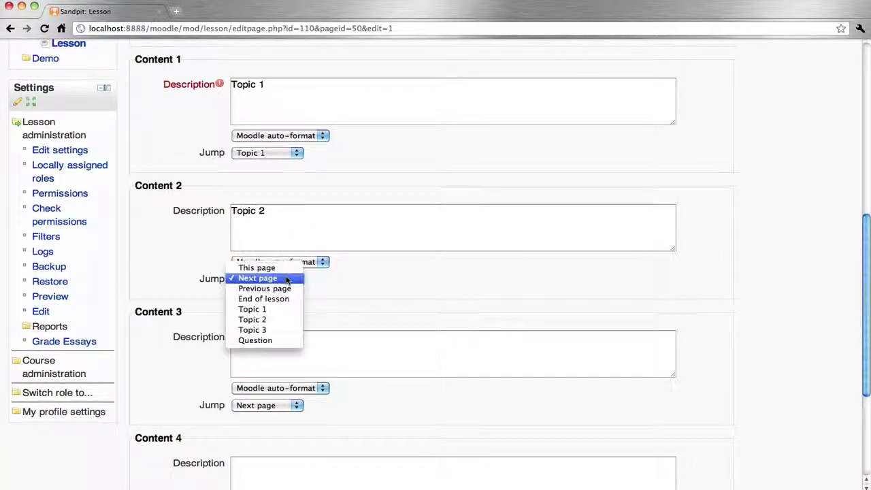
click(262, 319)
click(277, 406)
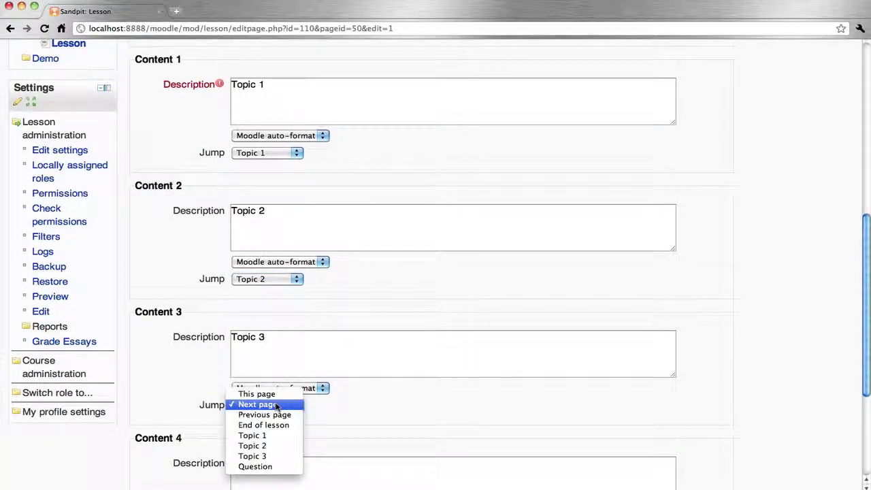
click(268, 458)
scroll(389, 428, down, 5)
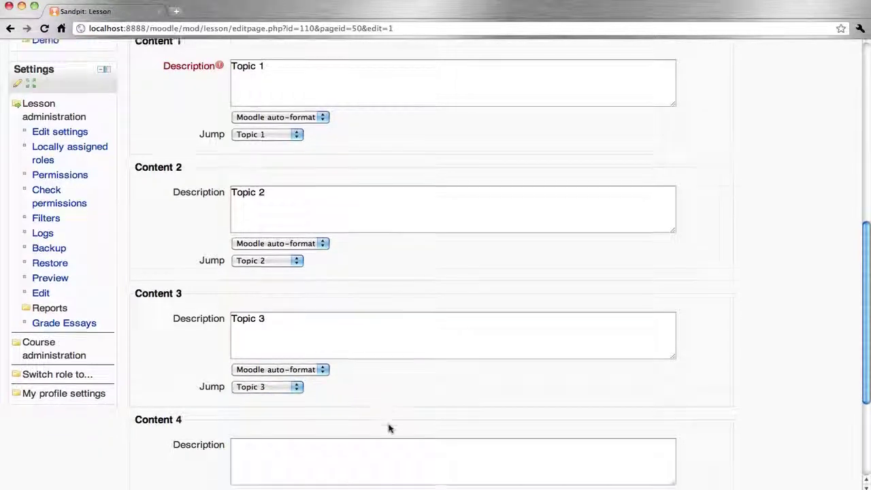
click(162, 382)
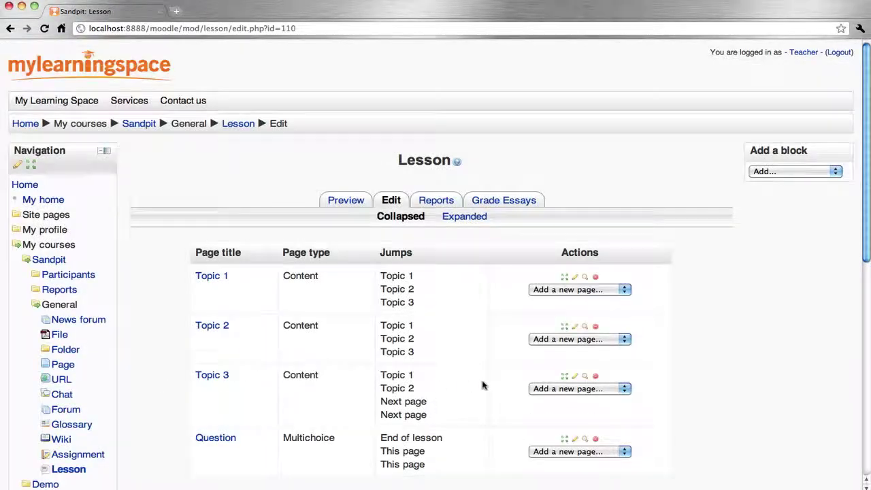
scroll(483, 386, down, 1)
On the Topic 3 page, point Content 3 to Topic 3 and Content 4 to the Question page, then save.
click(576, 326)
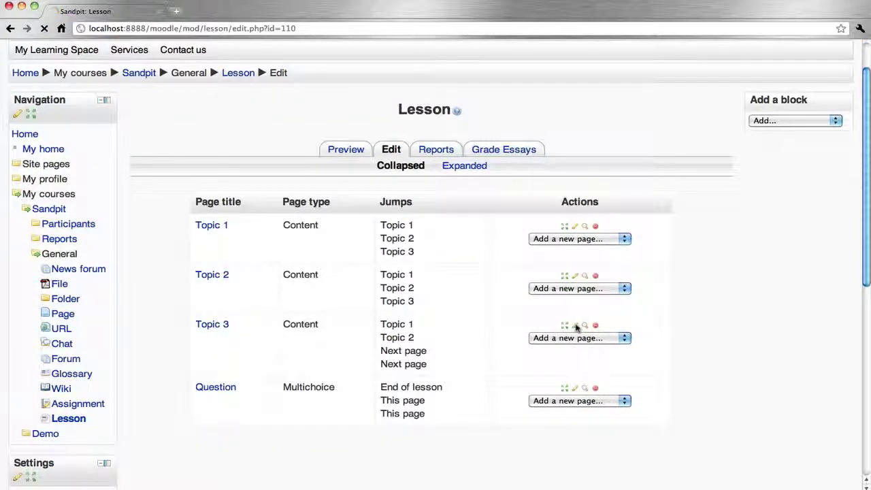
scroll(446, 348, down, 3)
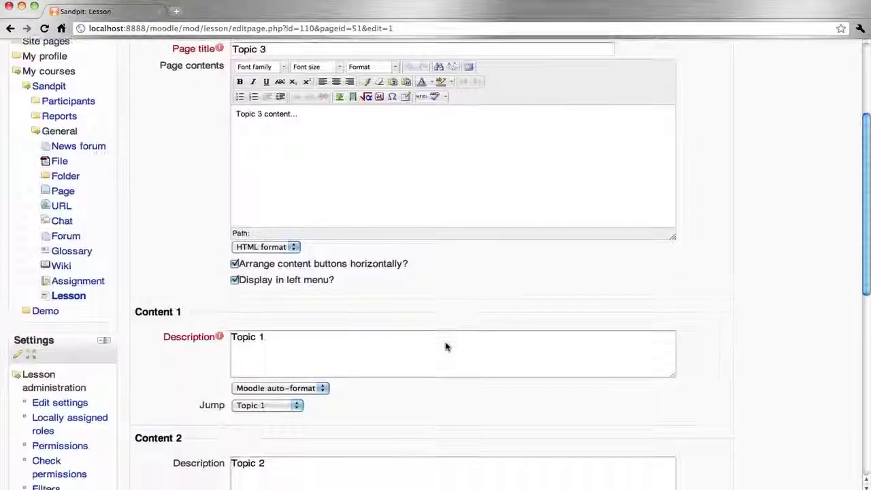
scroll(446, 347, down, 7)
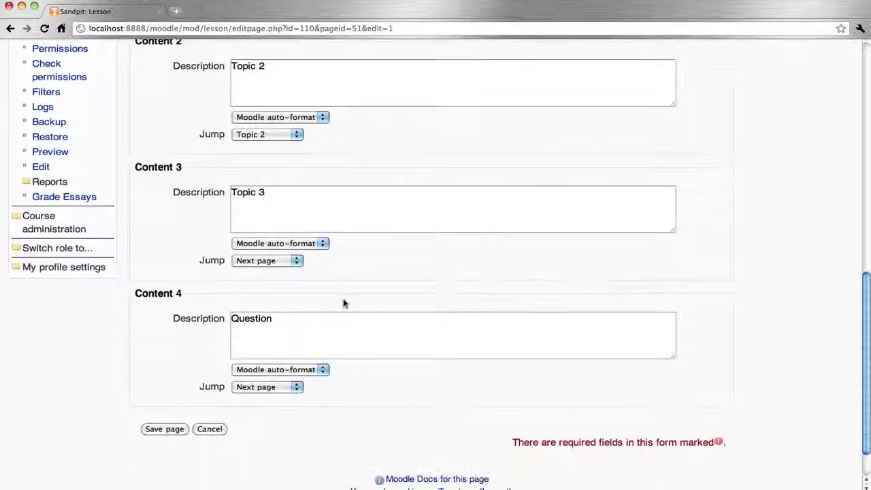
click(254, 261)
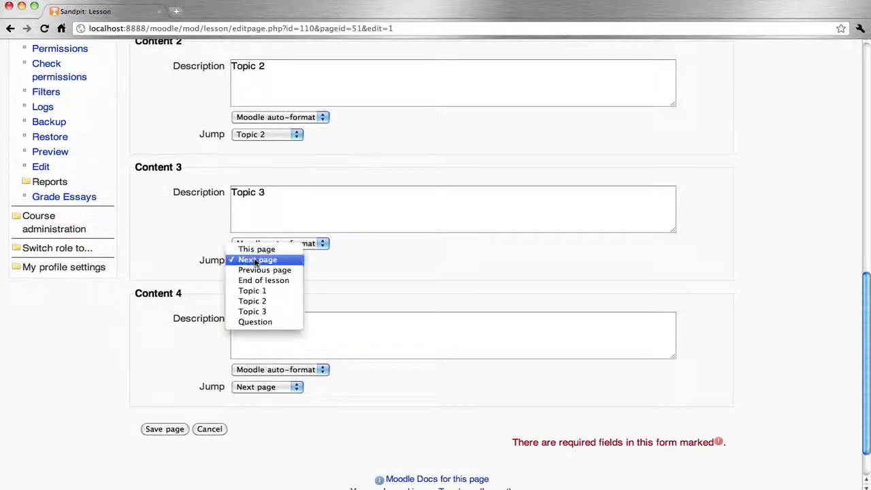
click(257, 311)
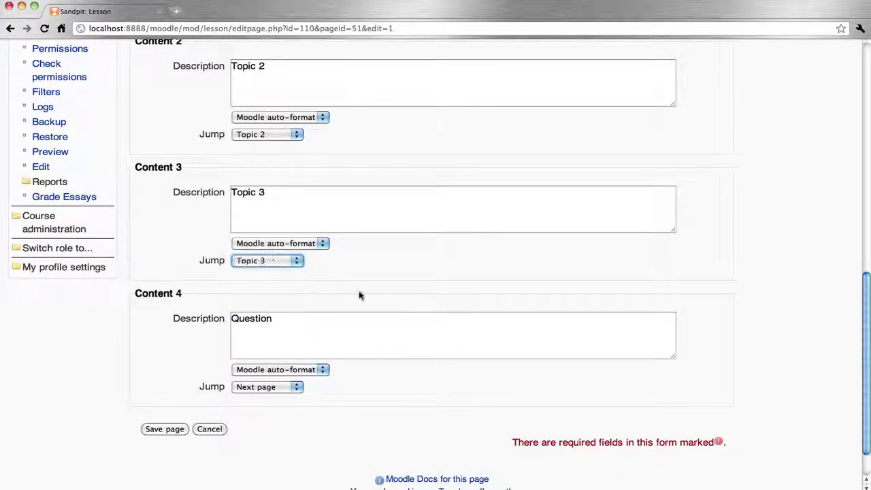
click(292, 388)
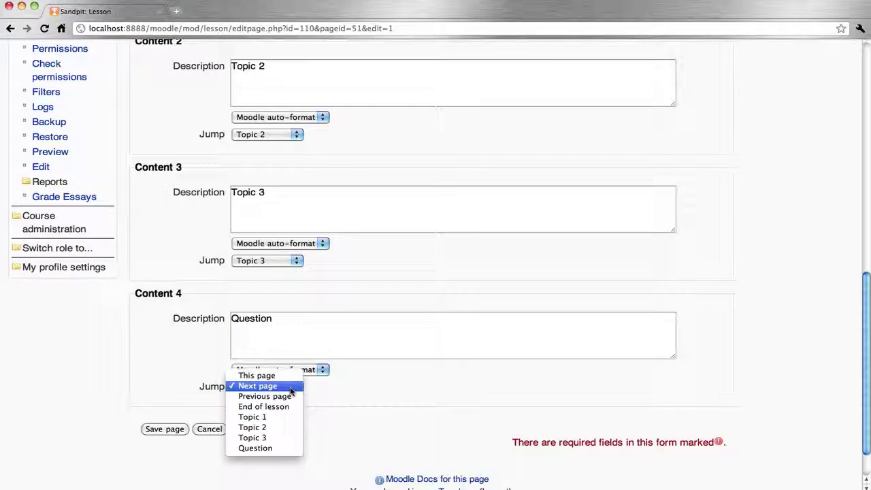
click(271, 448)
click(168, 429)
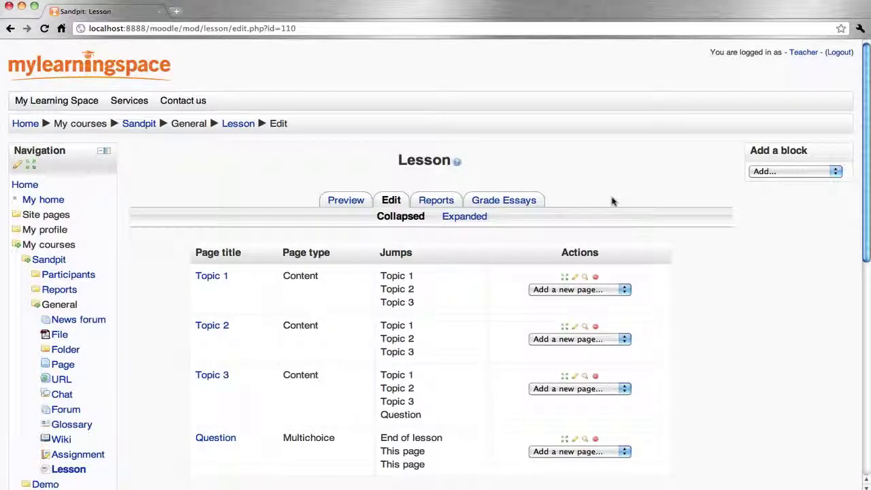
Log out of the teacher account.
scroll(657, 185, down, 1)
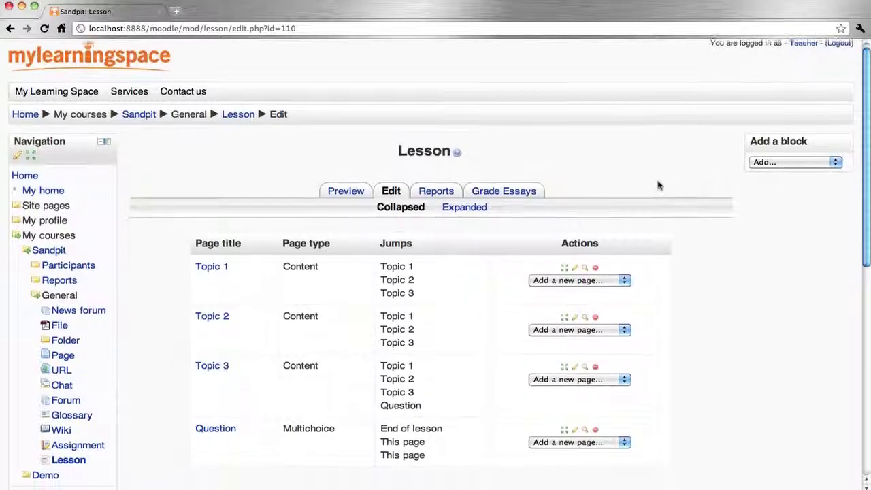
scroll(658, 184, up, 1)
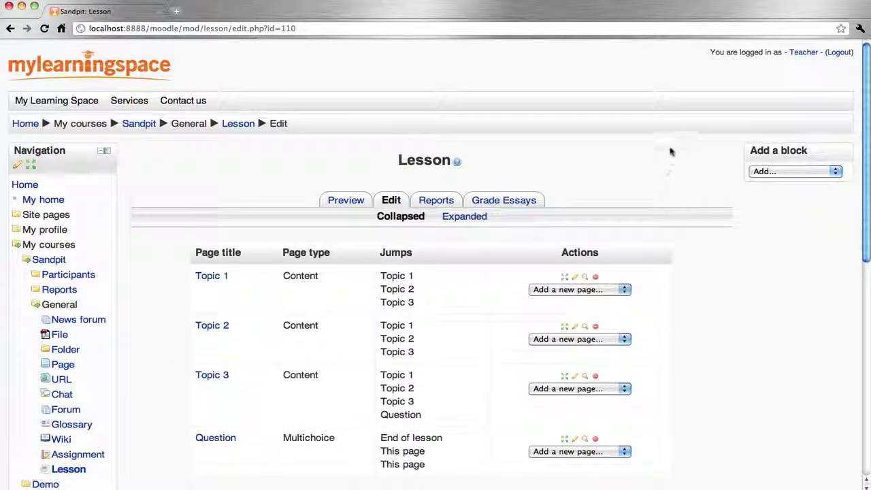
click(837, 57)
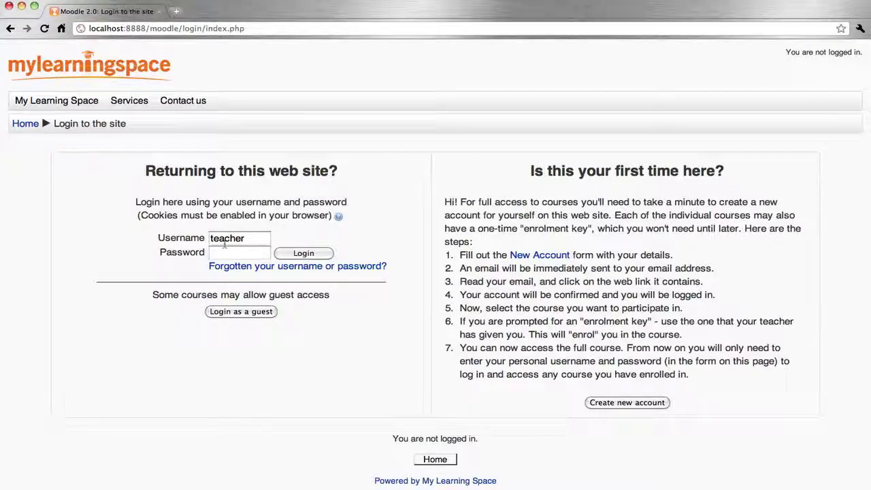
Log in with the student account's username and password.
double_click(216, 238)
text(student)
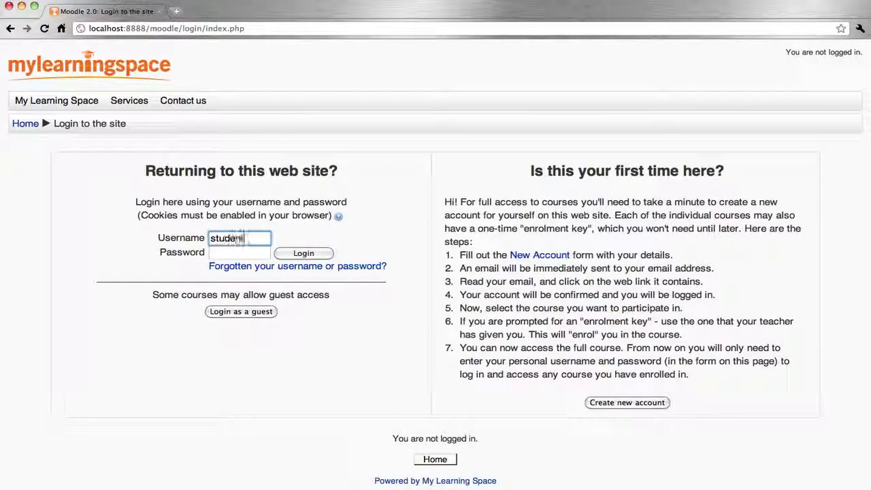
key(Tab)
text(student)
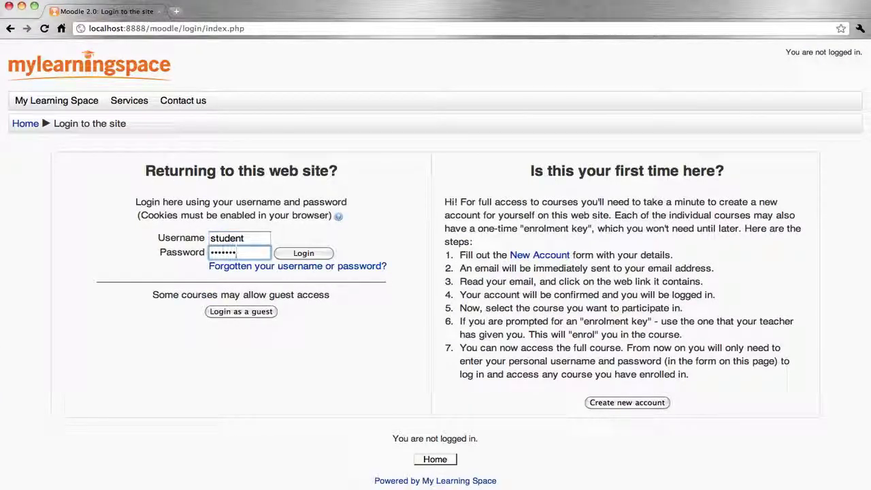
key(Return)
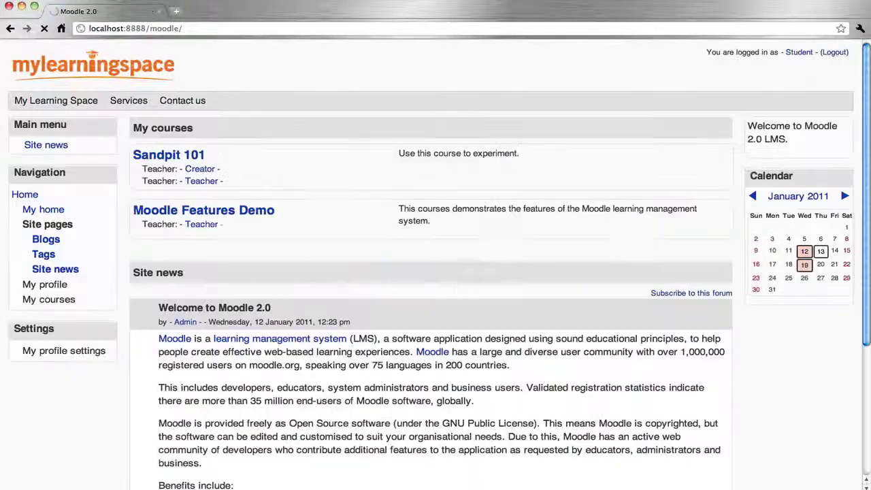
Open the Sandpit 101 Lesson and step through Topic 2, Topic 3 and the Question page, submitting 'Learning management system'.
click(193, 157)
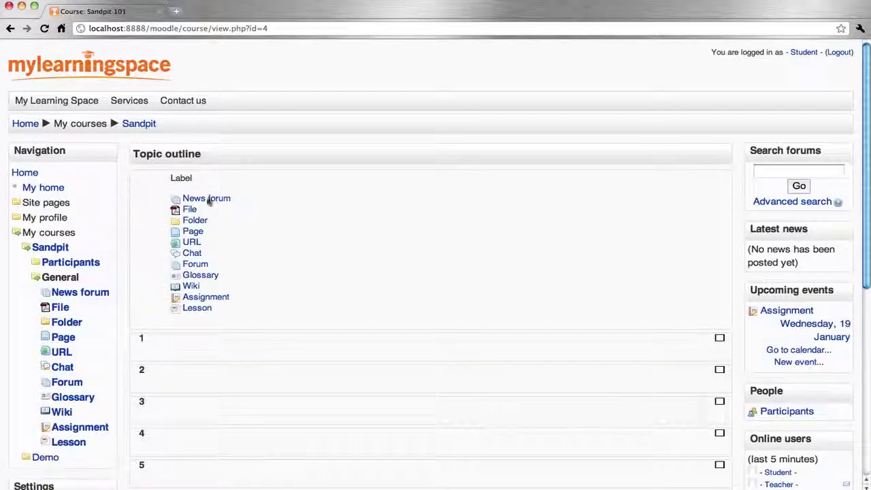
click(198, 309)
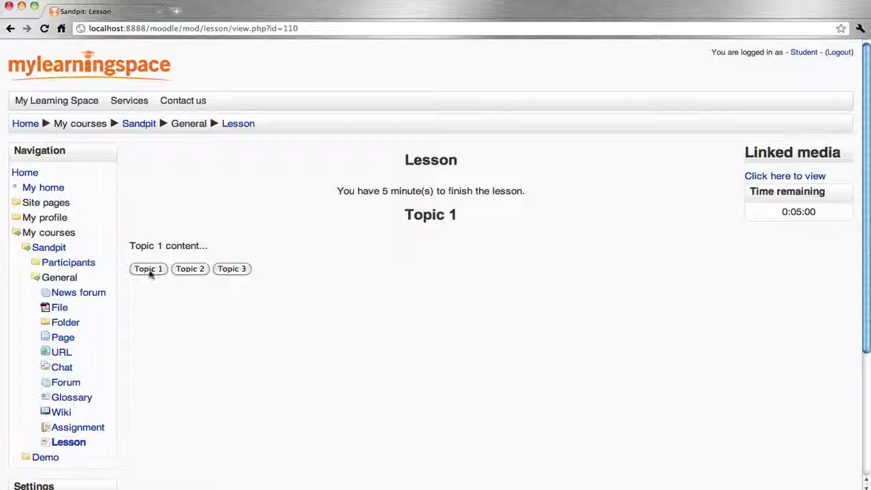
click(190, 270)
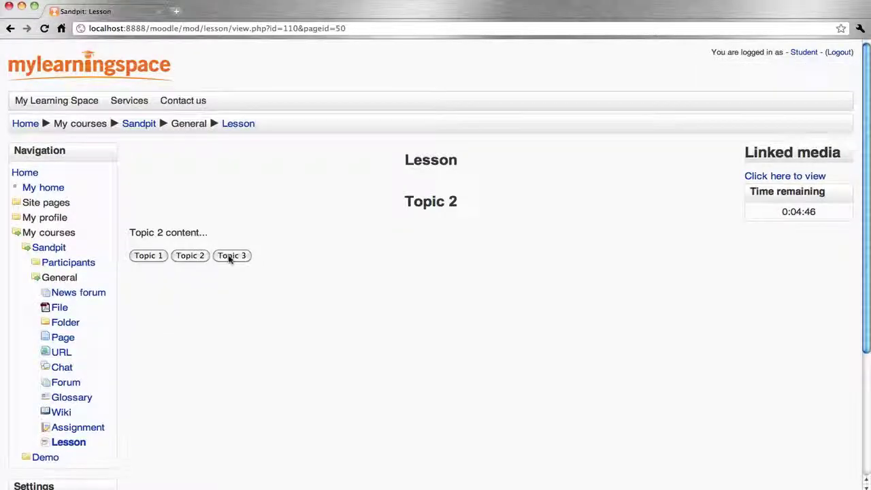
click(231, 258)
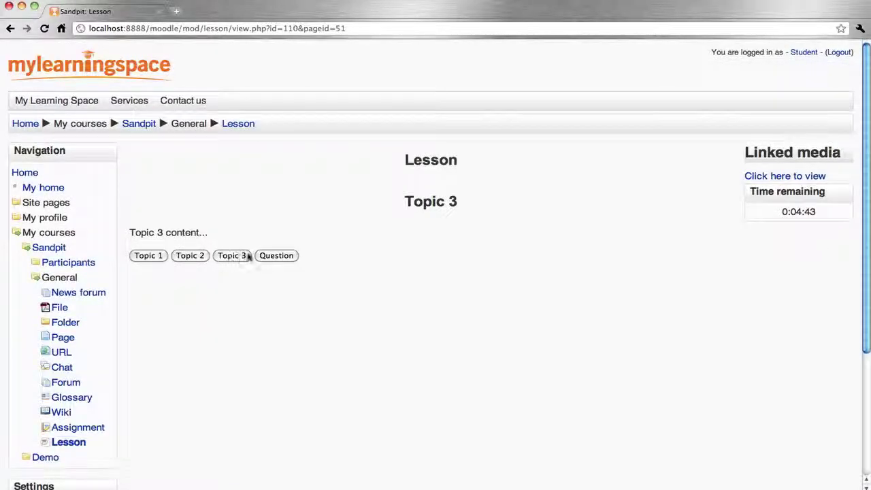
click(278, 257)
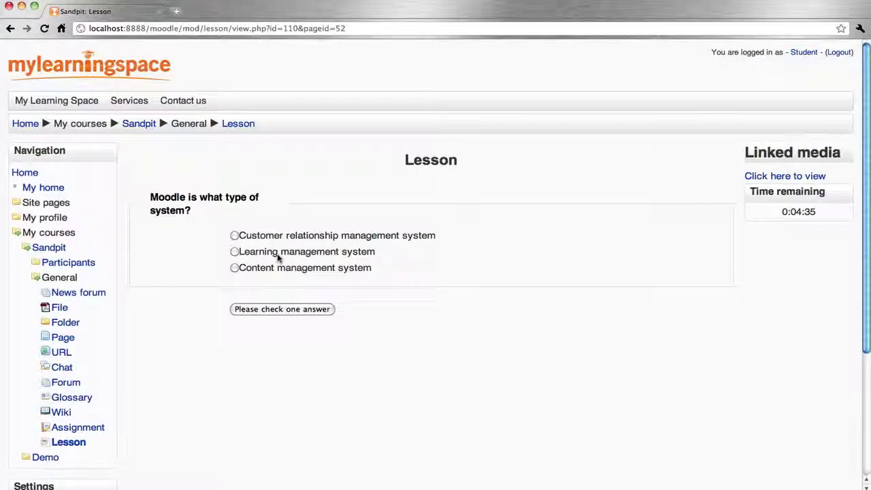
click(235, 252)
click(293, 310)
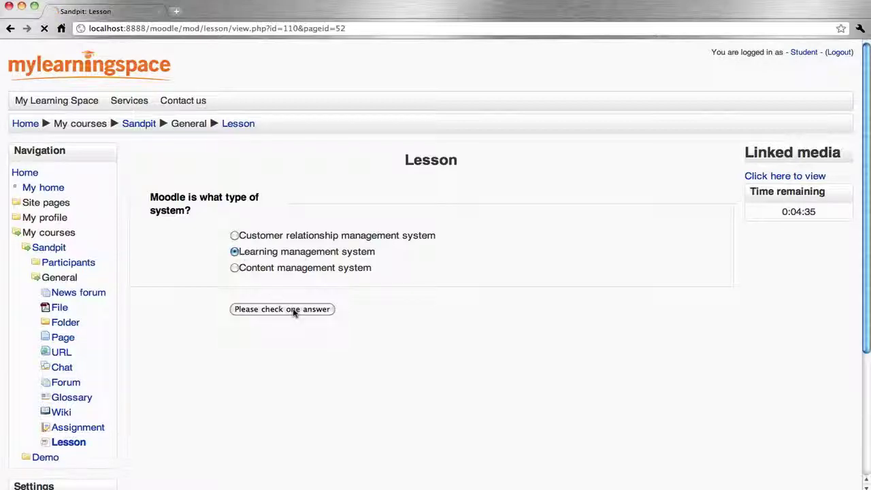